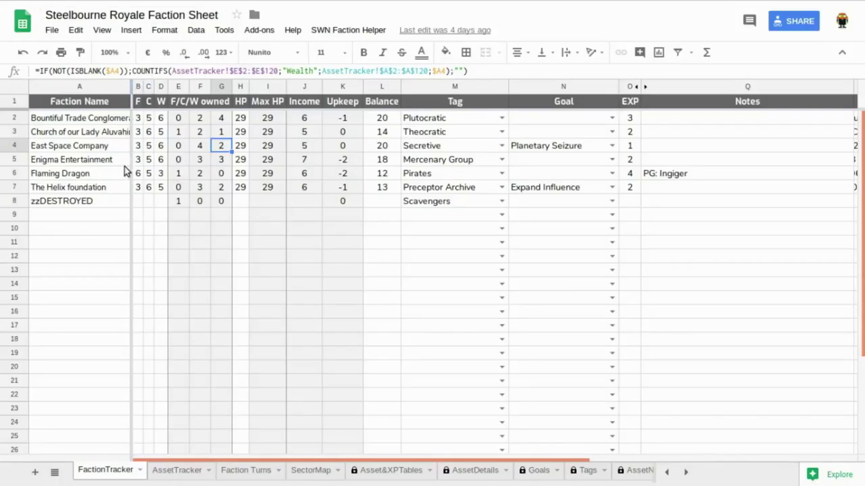
Open the Faction Turns sheet and go to The Helix foundation's empty turn cell, G7.
click(103, 174)
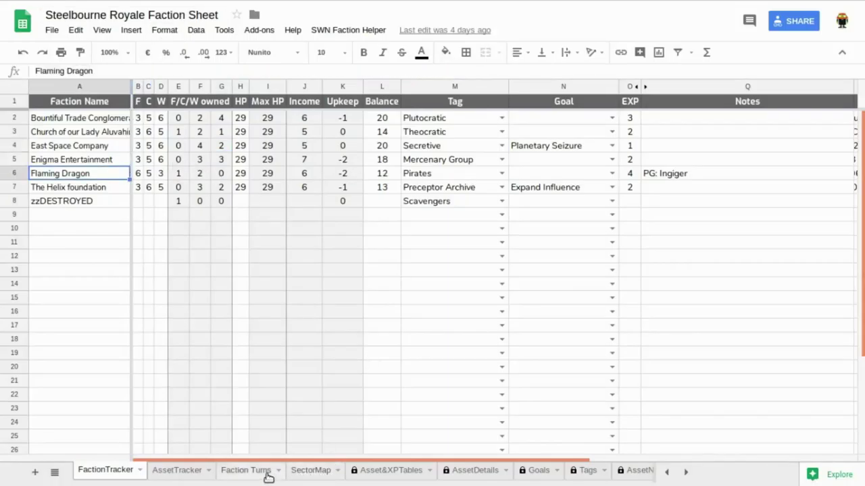
click(243, 471)
click(263, 313)
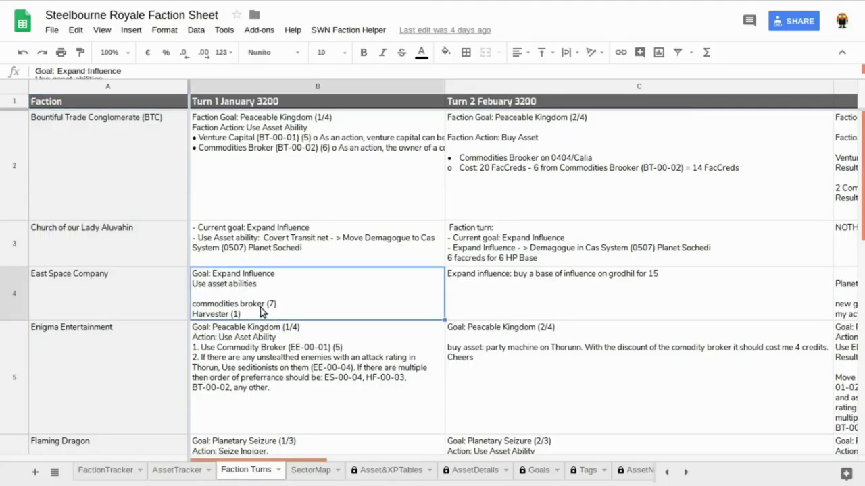
key(Down)
key(Down)
key(Down)
key(Right)
key(Right)
key(Right)
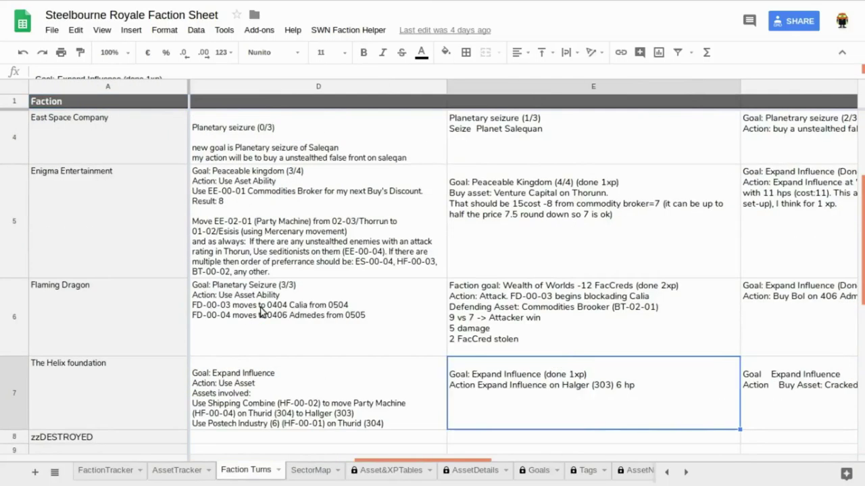
key(Right)
key(Right)
Enter the turn text "Goal: Peacable KingdomAction: Buy Party Machine on Admedes" entirely within cell G7, undoing the paste that spreads over two cells.
key(ctrl+v)
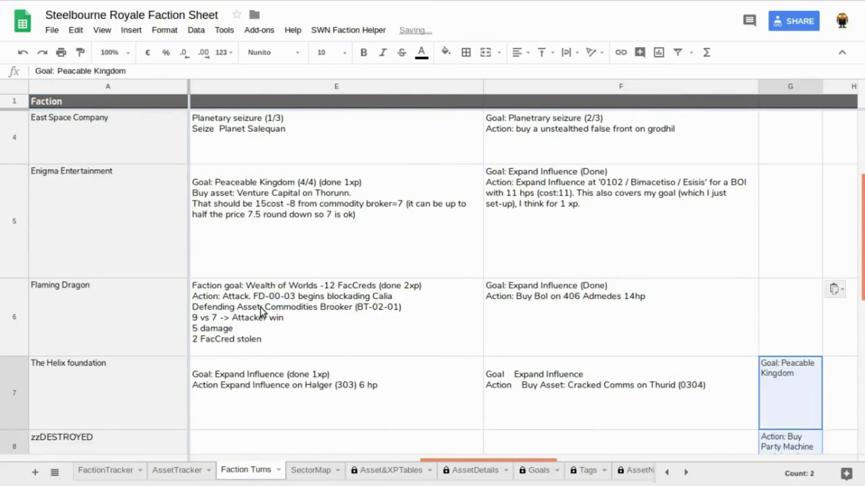
key(ctrl+z)
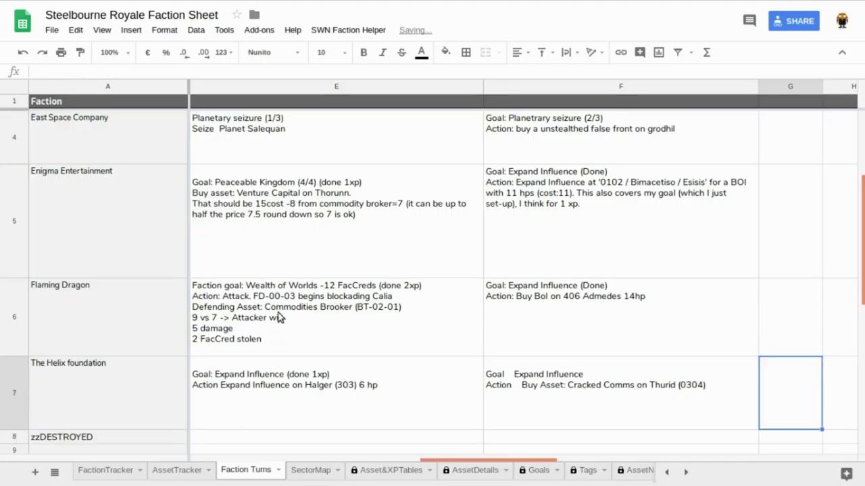
text(Goal: Peacable KingdomAction: Buy Party Machine on Admedes)
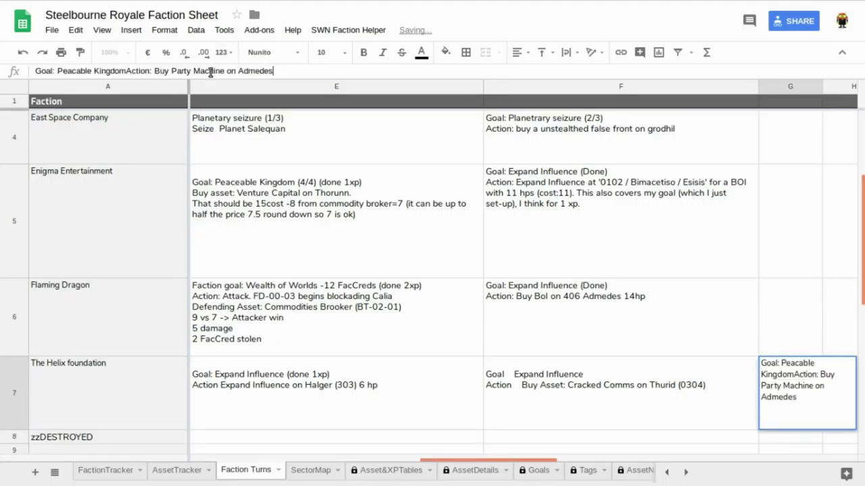
key(Return)
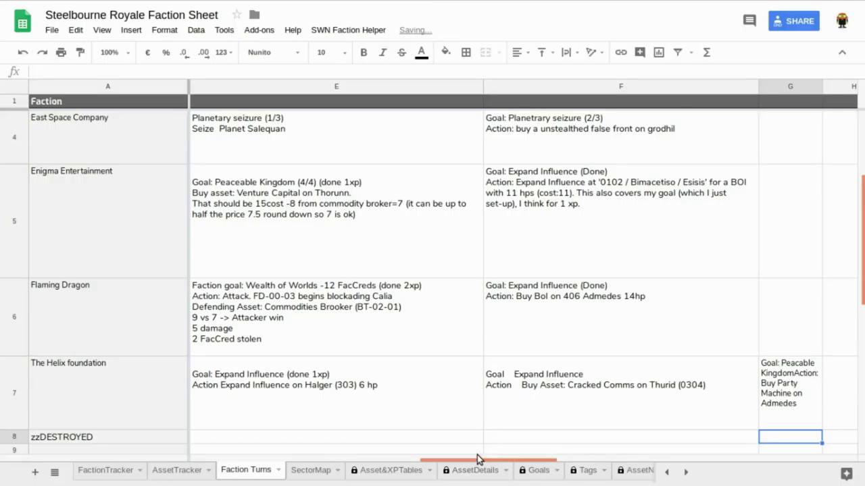
Widen column G to about the width of column F and insert a line break before "Action" in the G7 entry.
drag(477, 462, 622, 459)
drag(527, 88, 739, 101)
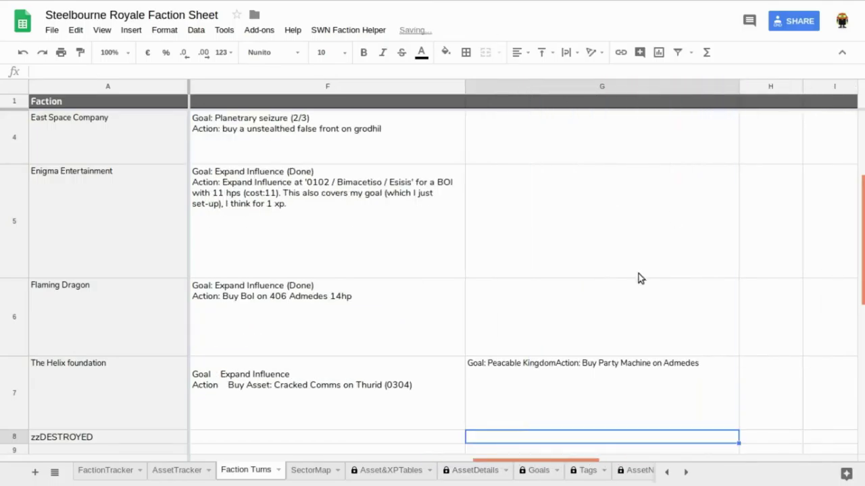
click(498, 360)
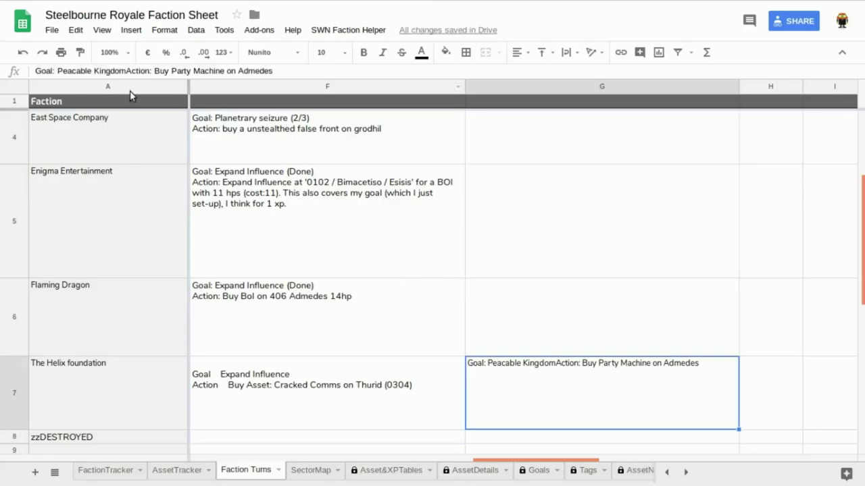
click(126, 71)
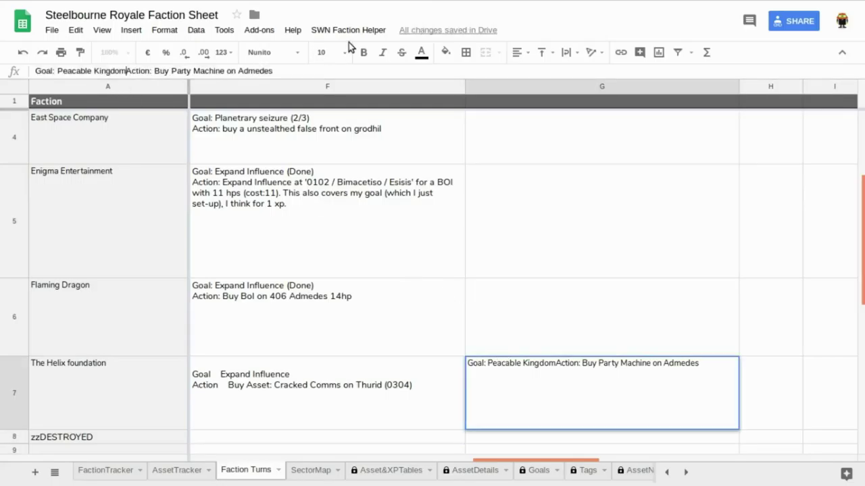
key(ctrl+Return)
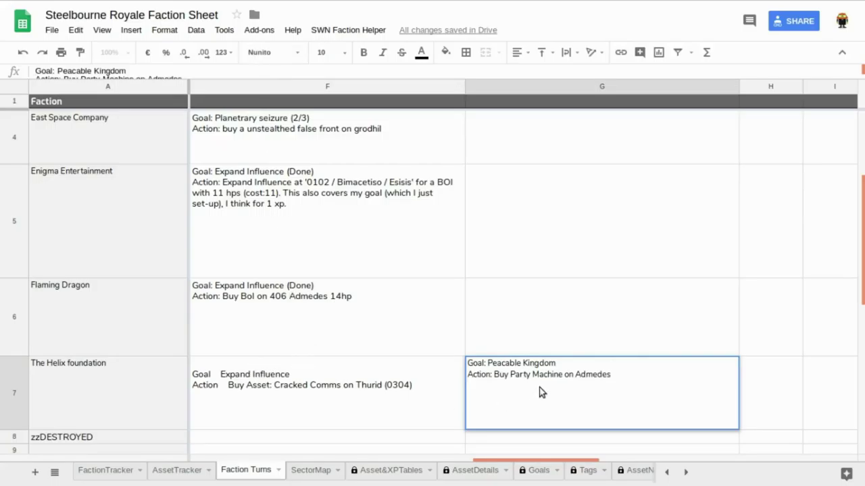
Move the two-line turn entry from G7 to Flaming Dragon's cell G6.
triple_click(175, 69)
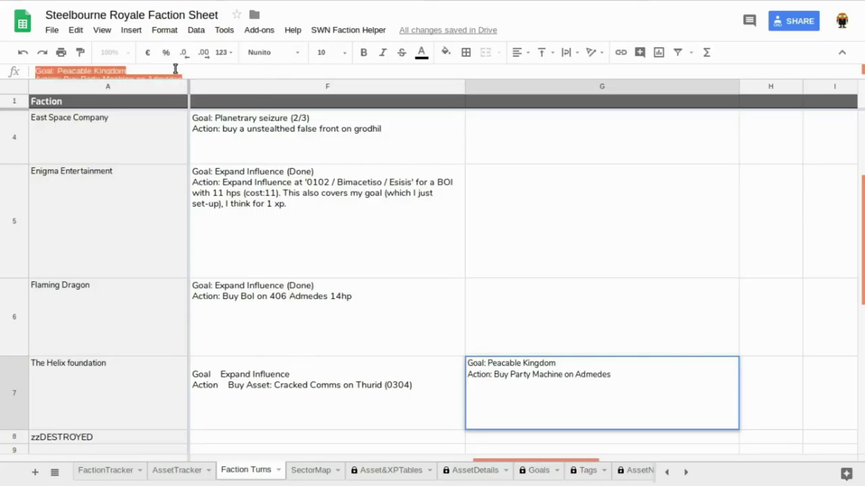
key(ctrl+x)
click(517, 327)
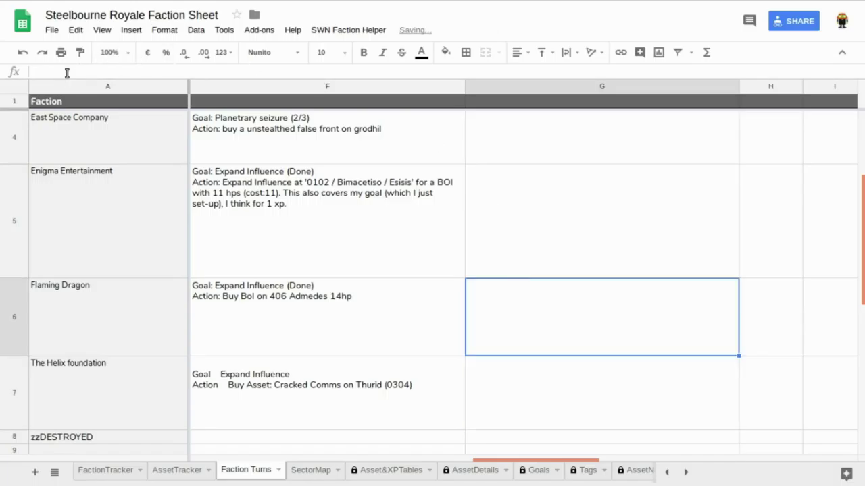
key(ctrl+v)
key(Down)
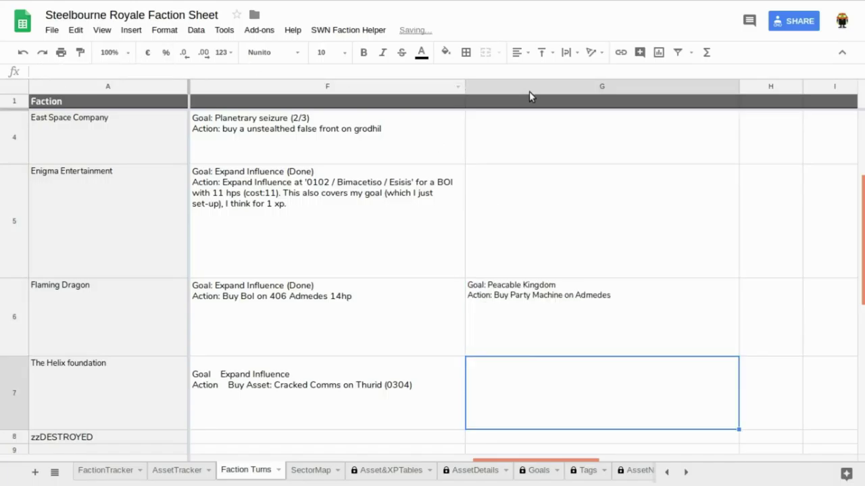
Add the progress marker "(1/4)" after "Goal: Peacable Kingdom" in Flaming Dragon's turn entry.
click(539, 322)
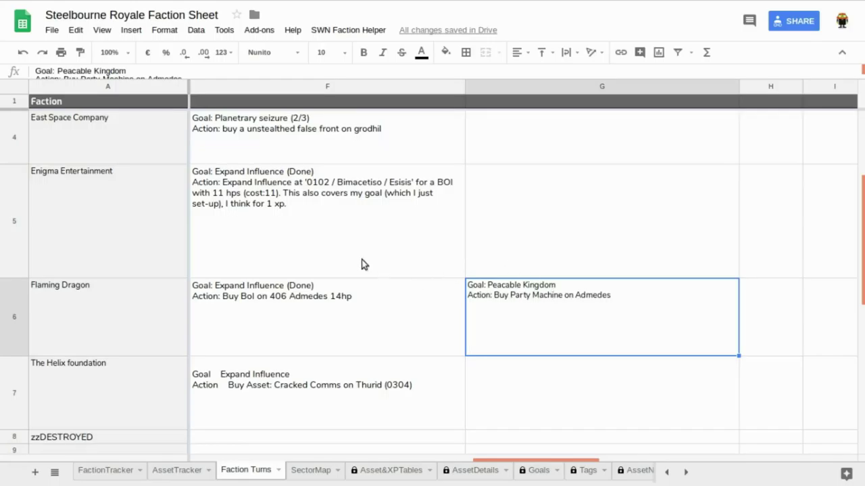
click(177, 66)
text((1/)
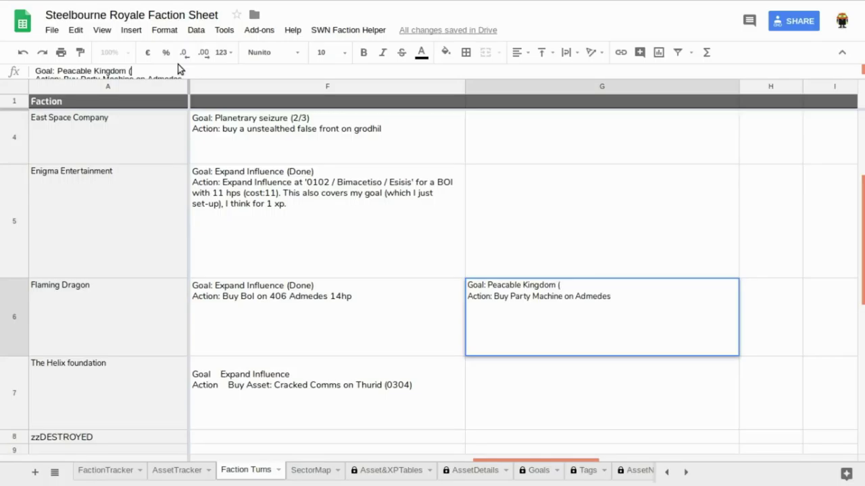
key(BackSpace)
text(4))
key(Return)
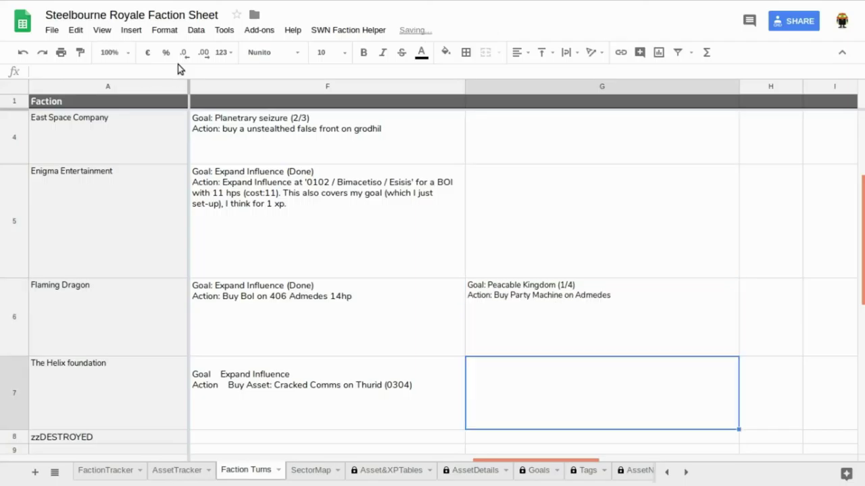
key(Up)
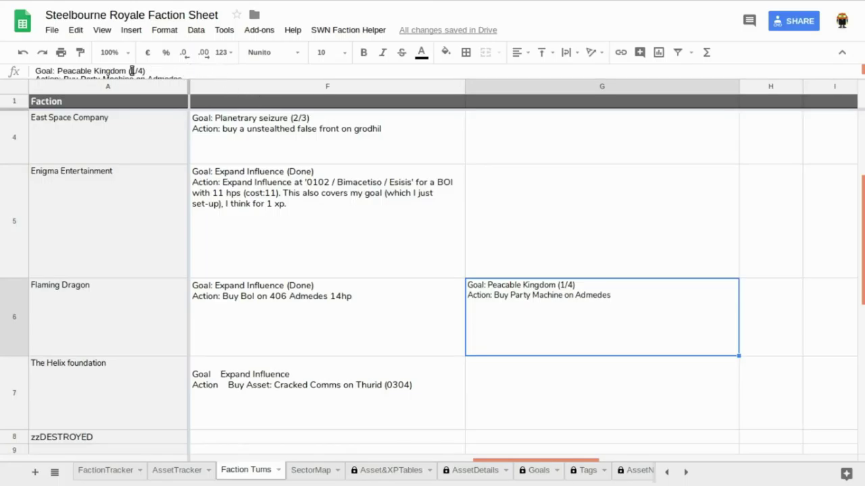
In the FactionTracker sheet, set Flaming Dragon's goal to Peaceable Kingdom.
click(108, 471)
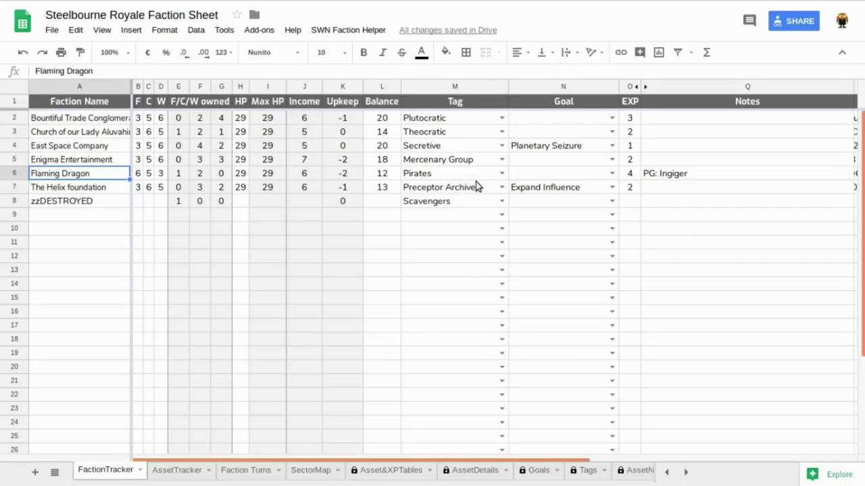
click(538, 177)
text(peace)
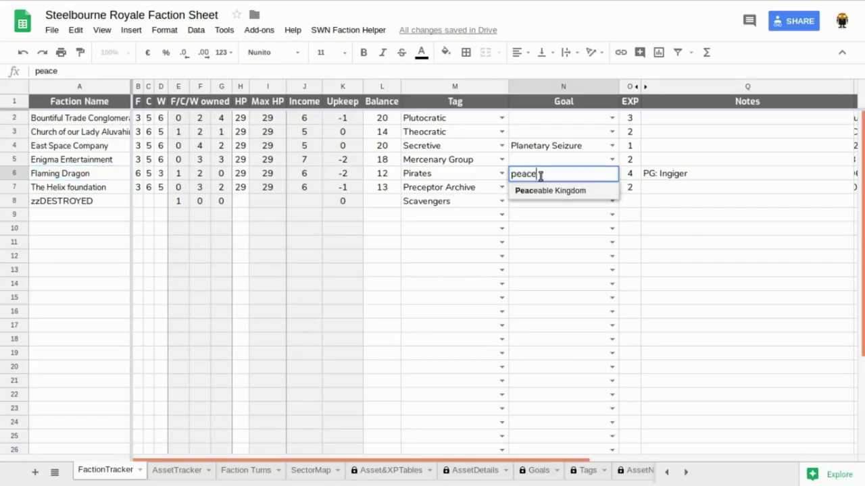
click(546, 192)
click(557, 215)
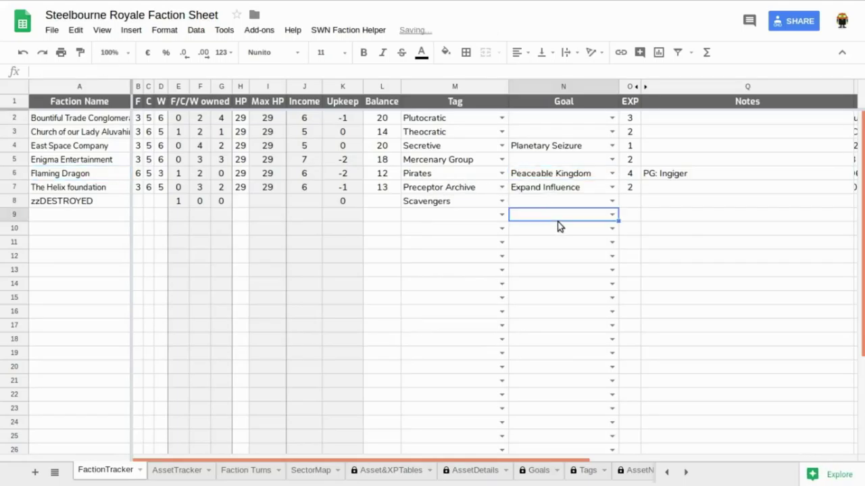
Review Flaming Dragon's planned action in Faction Turns and check its Force and Cunning ratings in FactionTracker.
click(247, 473)
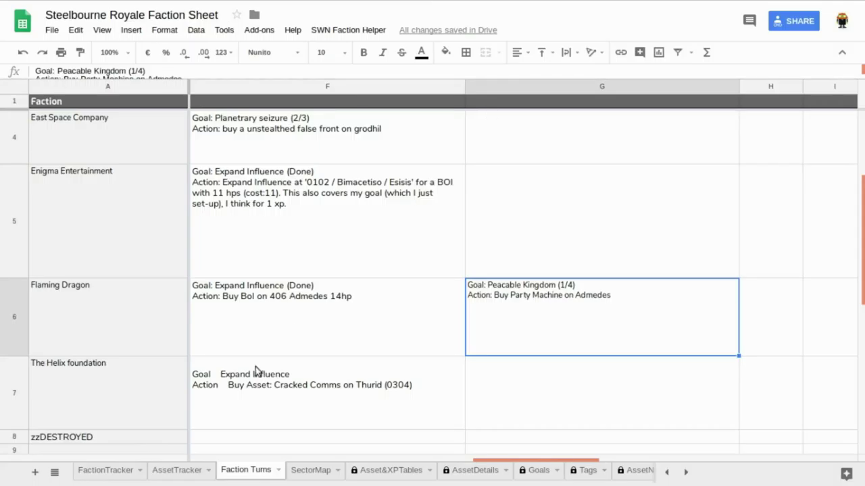
click(112, 473)
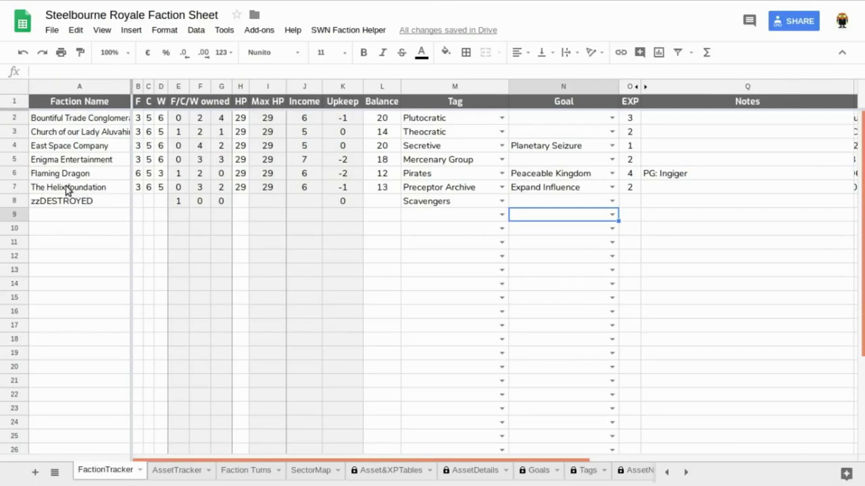
click(138, 174)
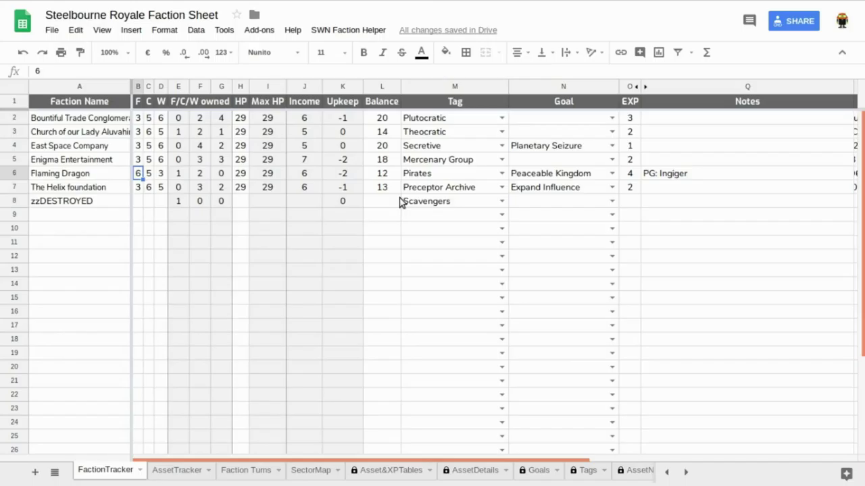
key(Right)
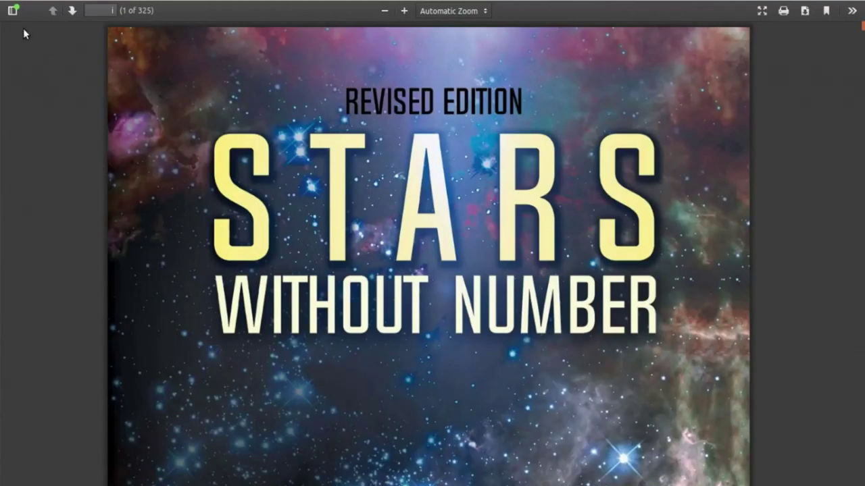
In the Stars Without Number PDF, show the document outline and collapse the chapters from Character Creation through Xenobestiary.
click(12, 10)
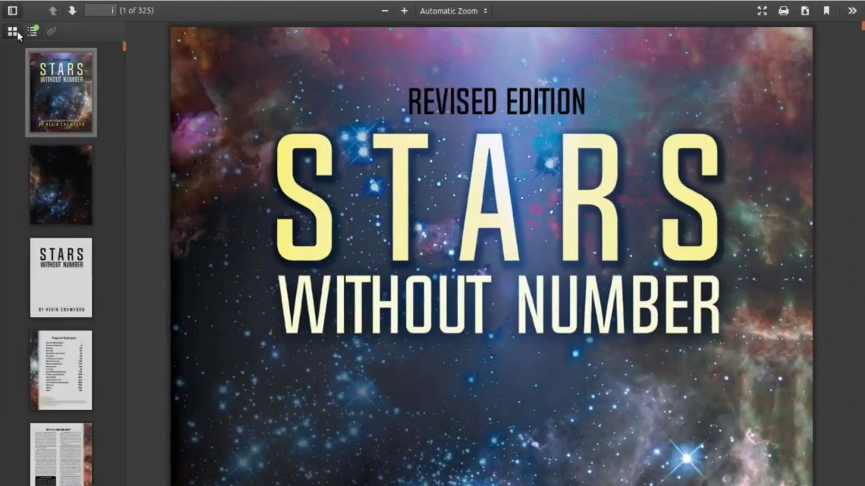
click(32, 31)
click(15, 66)
click(9, 65)
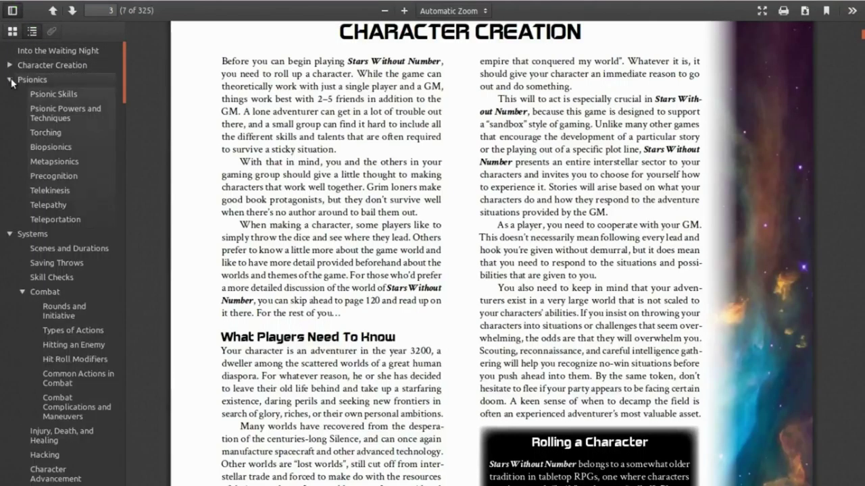
click(9, 79)
click(9, 94)
click(9, 108)
click(9, 123)
click(9, 137)
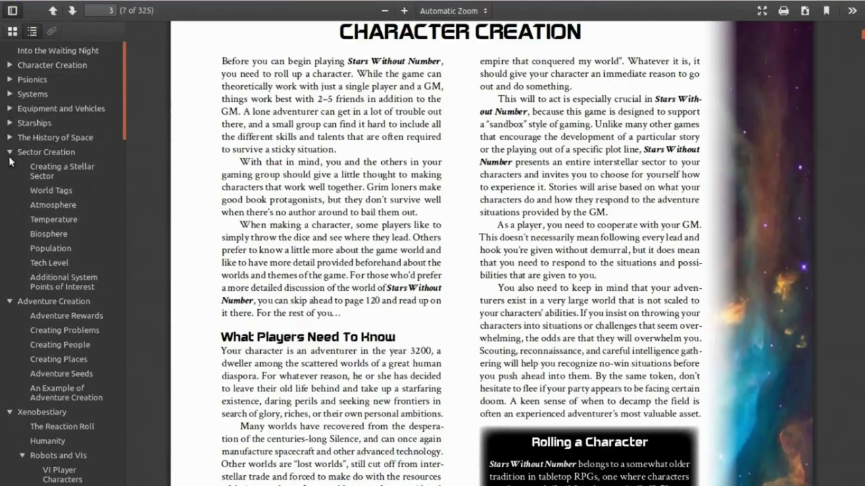
click(9, 152)
click(9, 166)
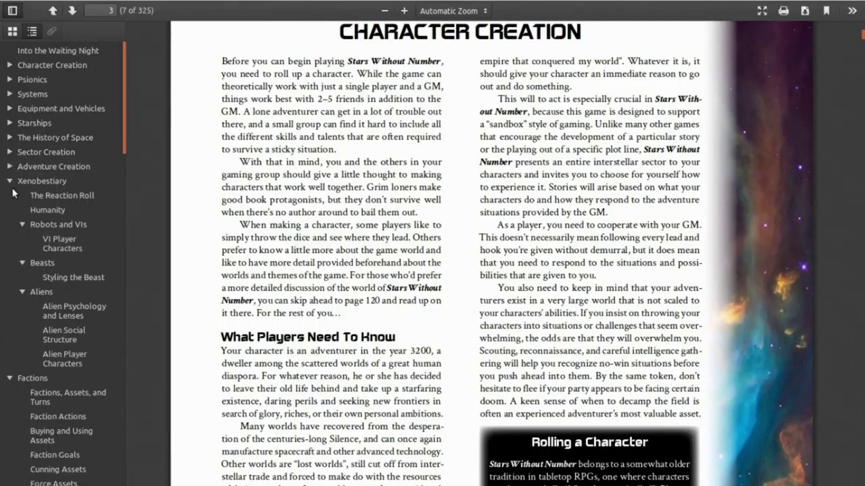
click(8, 181)
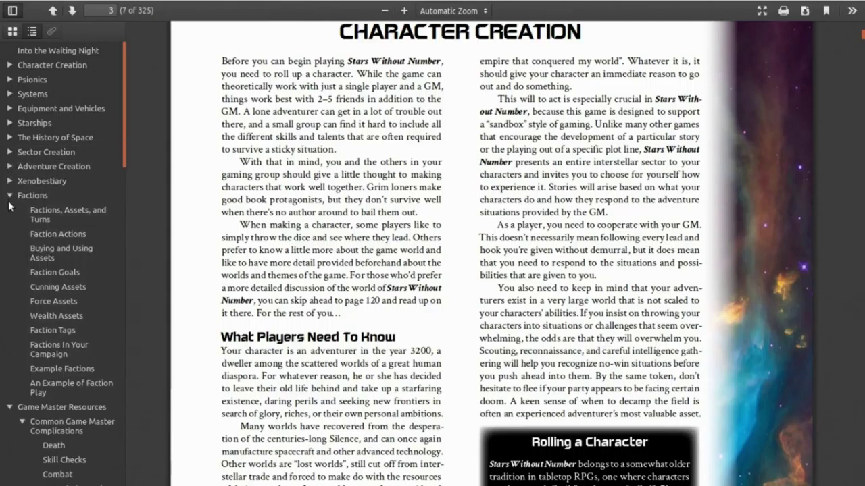
Open the Cunning Assets section under Factions and examine the asset table for the Party Machine's required rating and cost.
click(74, 289)
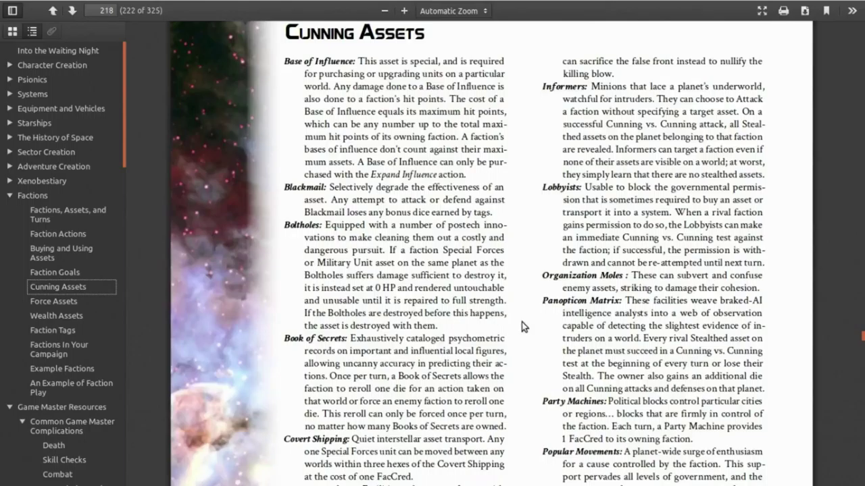
scroll(522, 321, down, 5)
scroll(521, 321, down, 10)
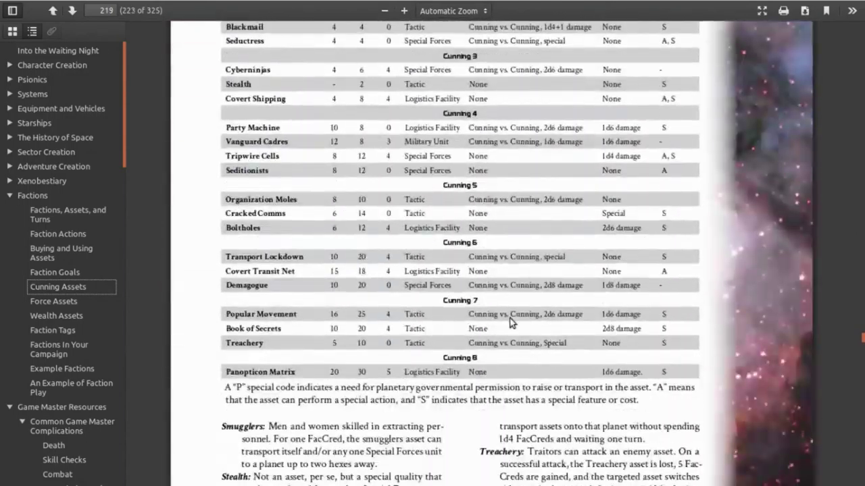
scroll(495, 289, up, 1)
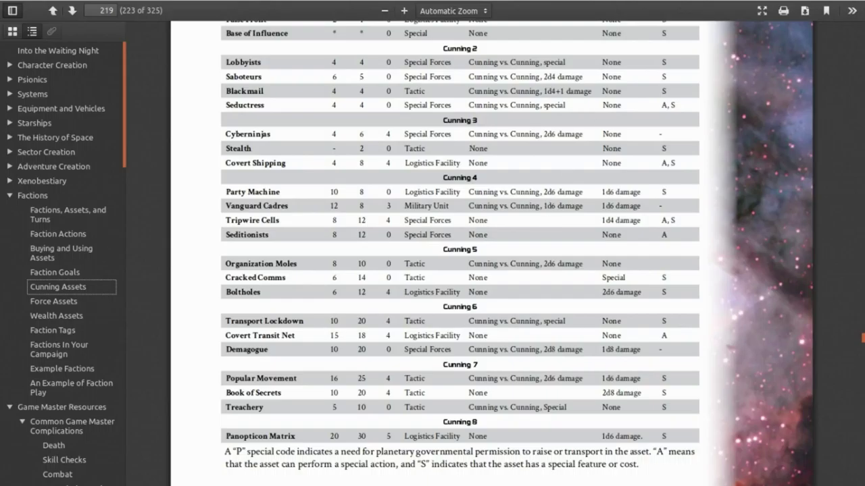
Compare the rulebook's Cunning and Force asset tables and check the Party Machine's category and cost.
key(alt+Tab)
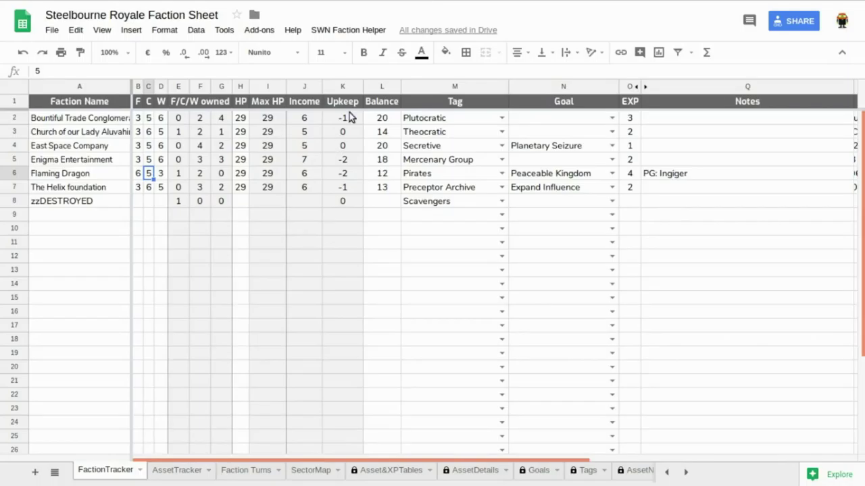
key(alt+Tab)
scroll(432, 333, down, 5)
scroll(433, 332, down, 20)
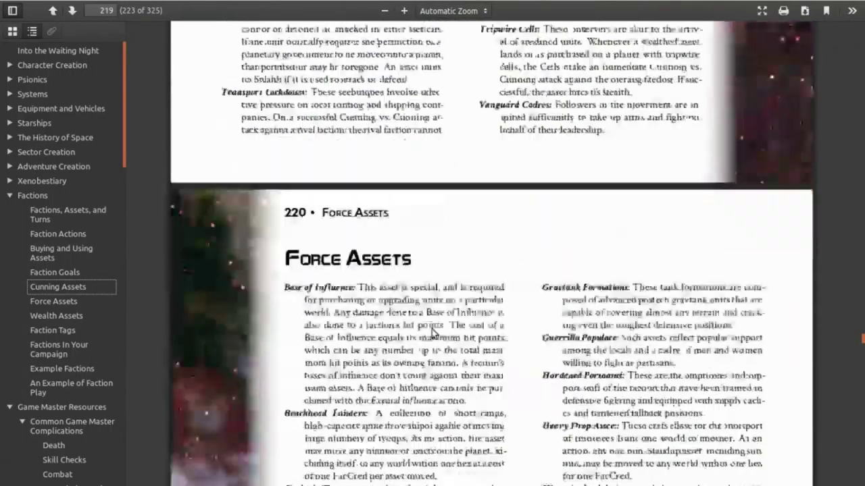
scroll(443, 328, down, 7)
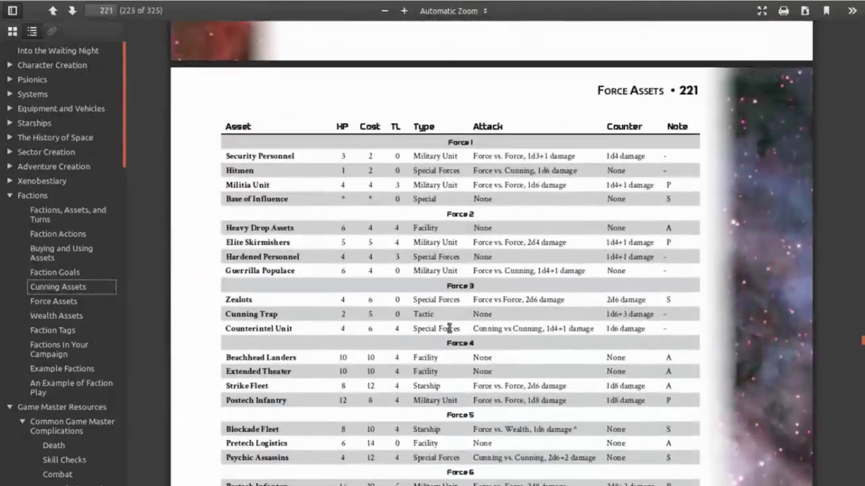
scroll(363, 342, up, 4)
scroll(362, 342, up, 18)
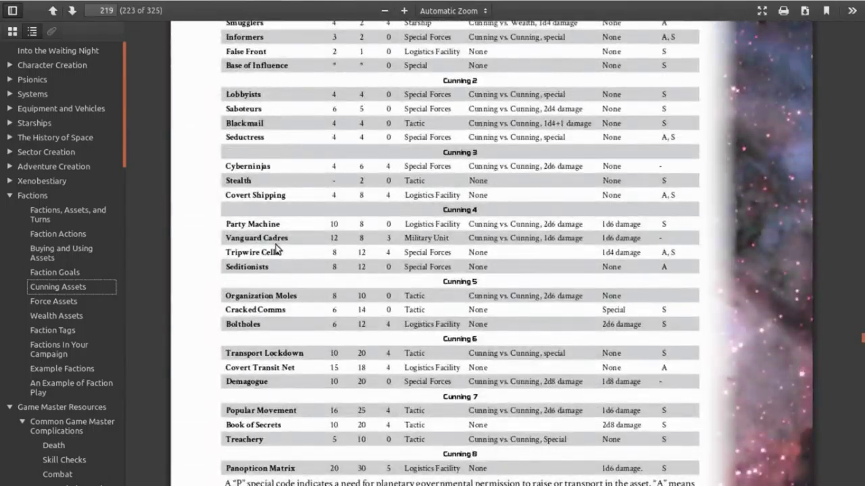
drag(247, 224, 281, 226)
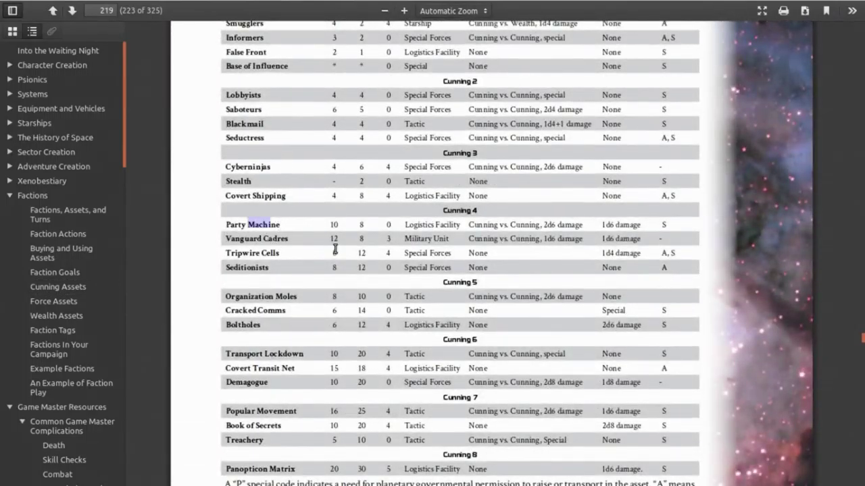
scroll(334, 247, up, 3)
click(351, 386)
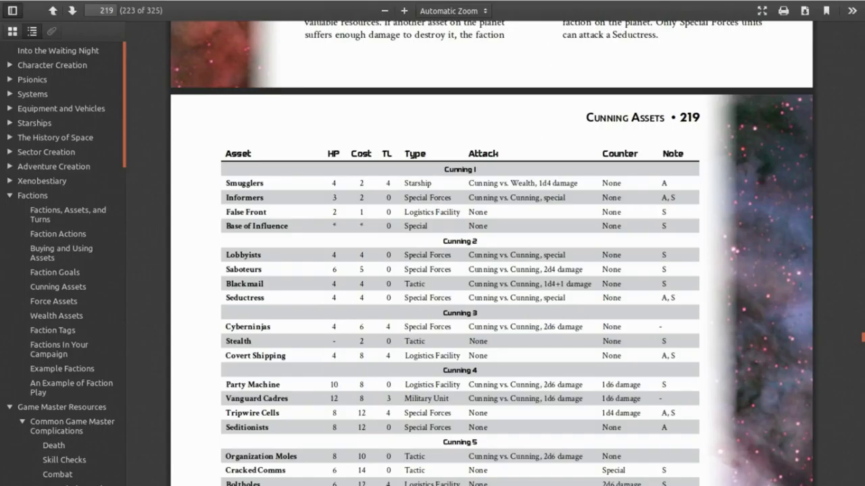
In the FactionTracker sheet, set Flaming Dragon's balance to 2.
key(alt+Tab)
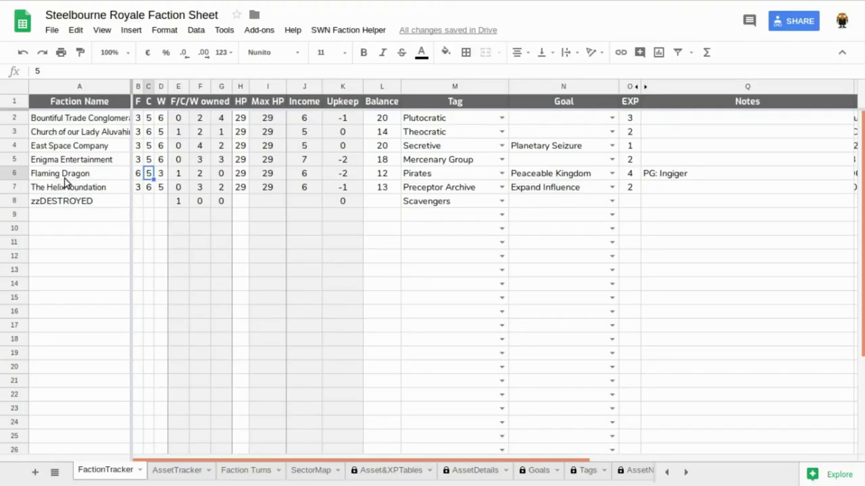
key(Right)
key(Right)
key(Right)
key(Right)
key(Right)
key(Right)
key(Right)
key(Right)
key(Right)
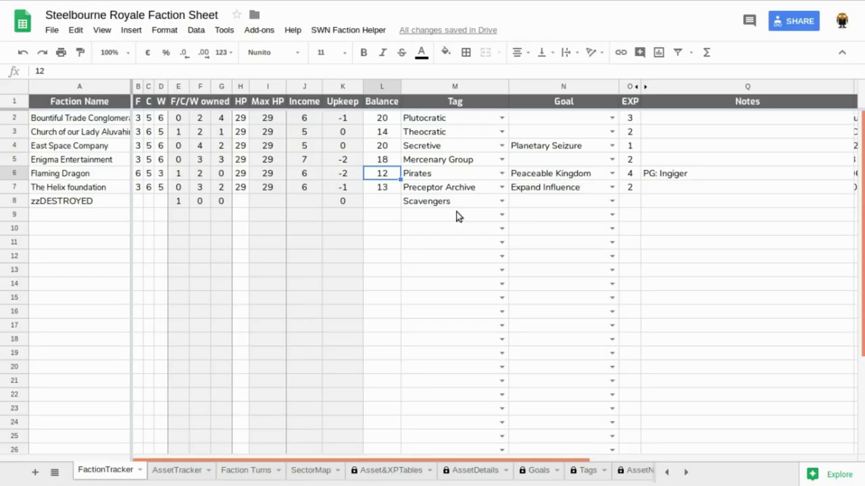
text(2)
key(Return)
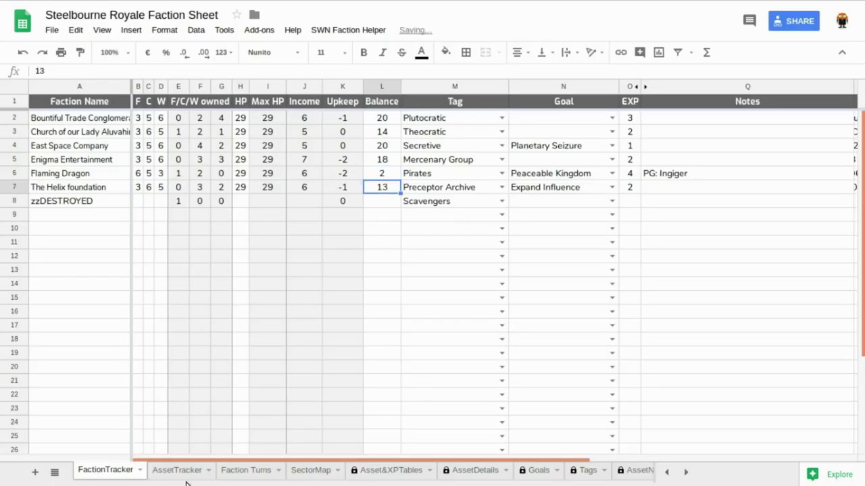
In AssetTracker, add an entry in the first empty row with owner Flaming Dragon and asset Party Machine.
key(ctrl+shift+Page_Down)
scroll(98, 388, down, 6)
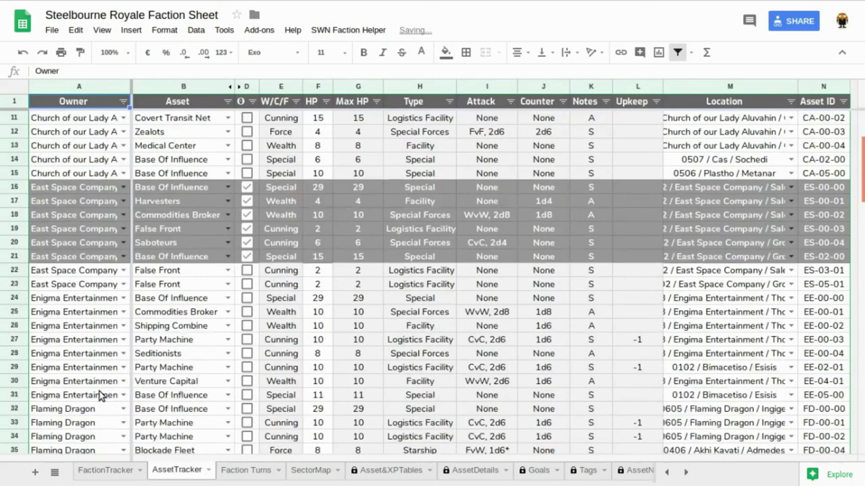
click(59, 314)
text(Fla)
key(Tab)
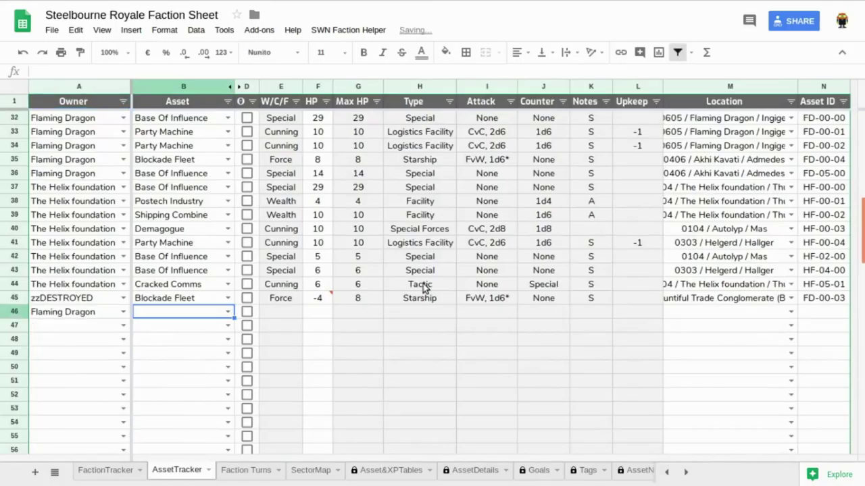
text(part)
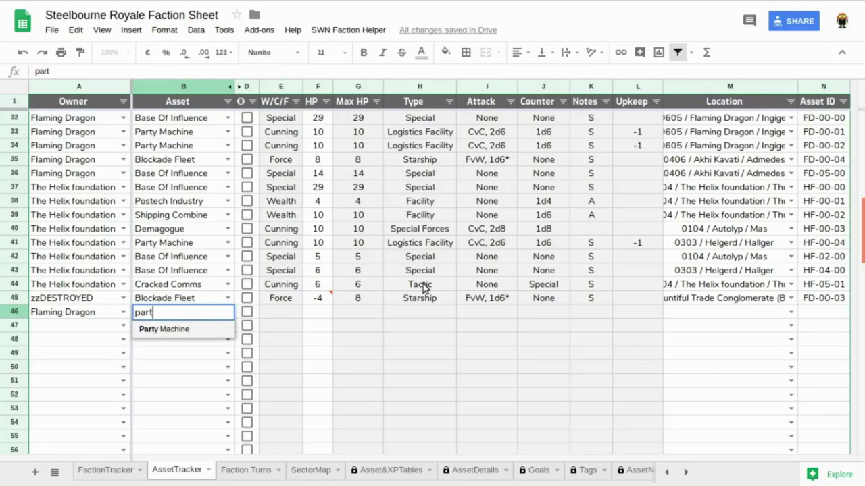
key(Tab)
key(Tab)
key(Tab)
key(Tab)
key(Tab)
key(Tab)
key(Tab)
key(Tab)
key(Tab)
key(Tab)
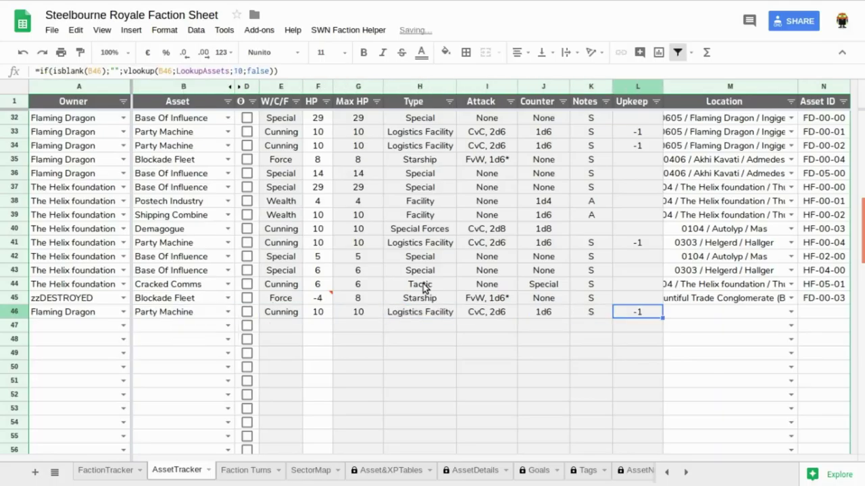
text(ad)
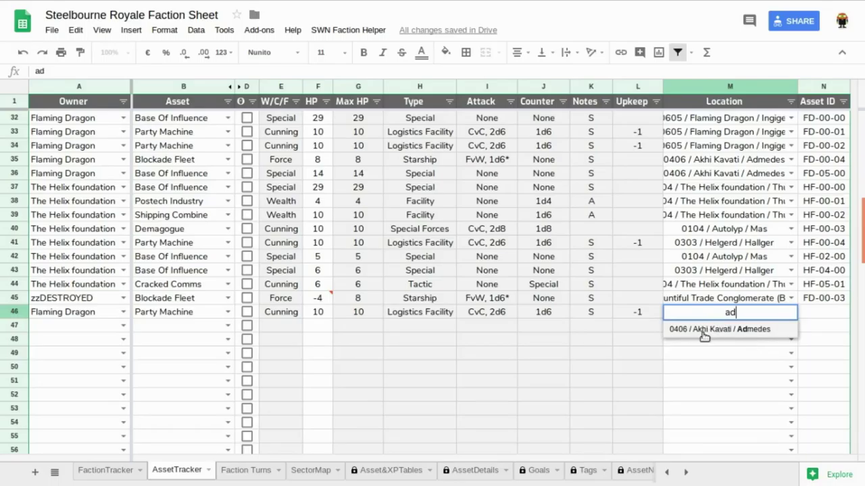
click(704, 330)
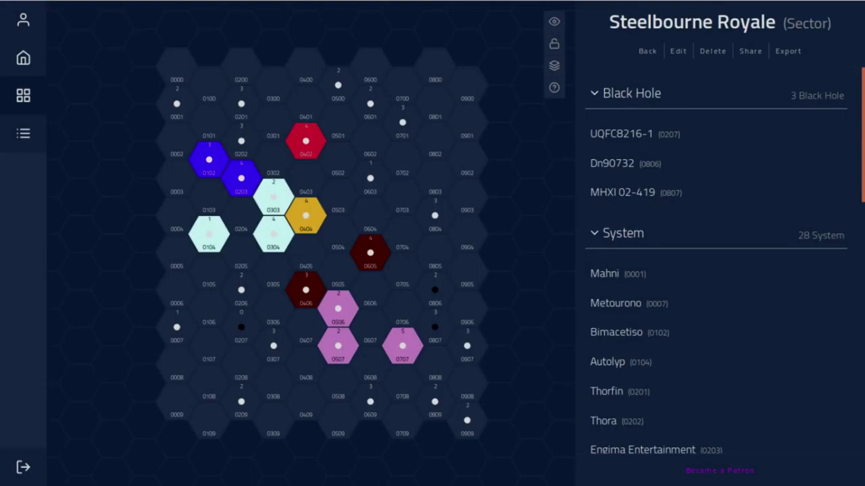
Check hex 0406 on the sector map and the location of Flaming Dragon's 14 HP Base Of Influence in AssetTracker.
mouse_move(309, 303)
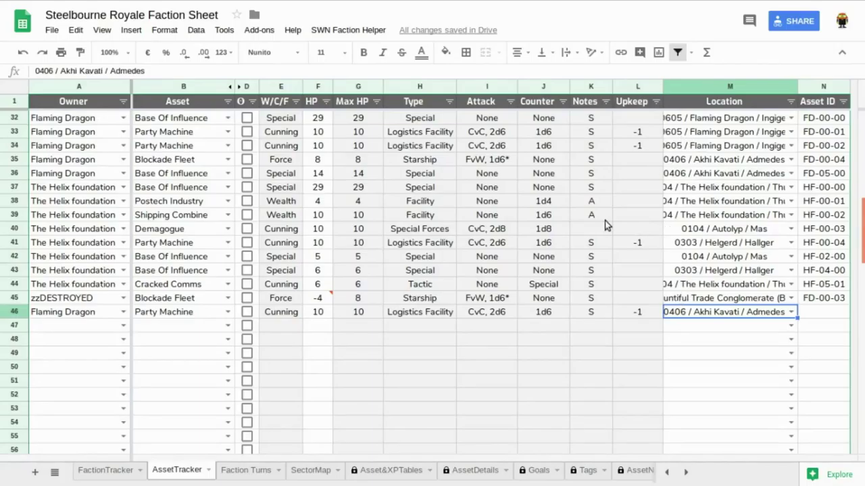
click(200, 174)
key(Right)
key(Right)
key(Right)
key(Right)
key(Right)
key(Right)
key(Right)
key(Right)
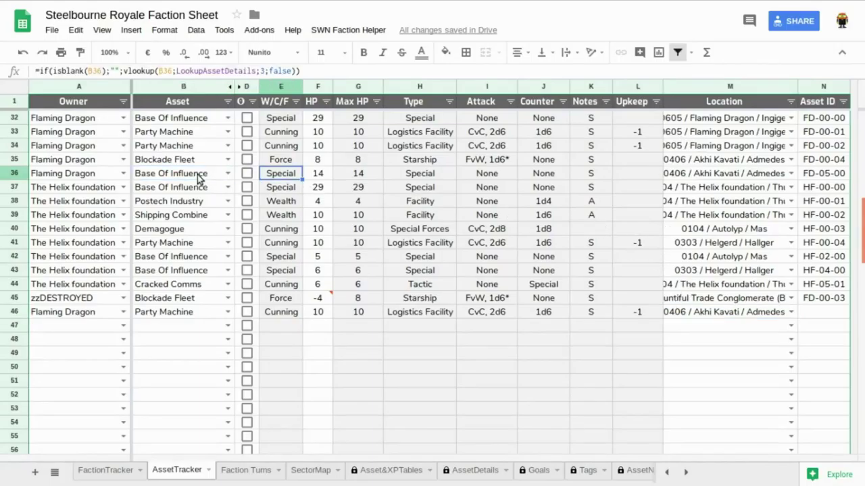
key(Right)
key(Right)
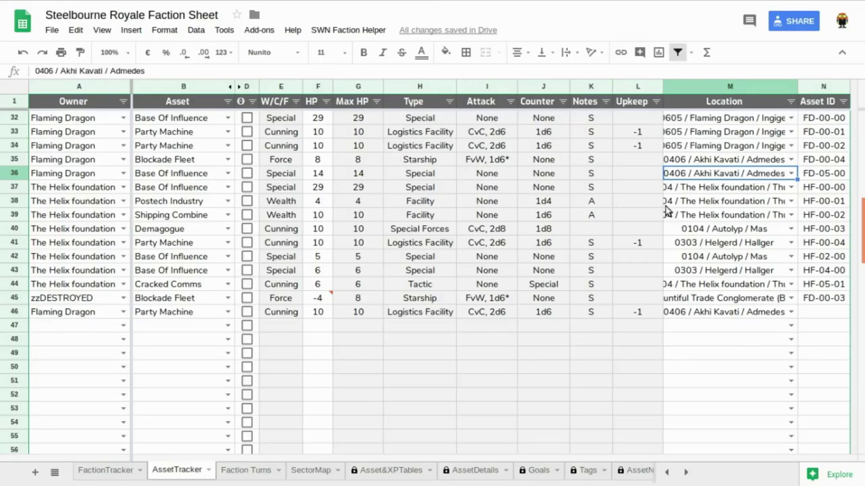
Enter FD-06-01 as the asset ID of Flaming Dragon's new Party Machine.
click(810, 312)
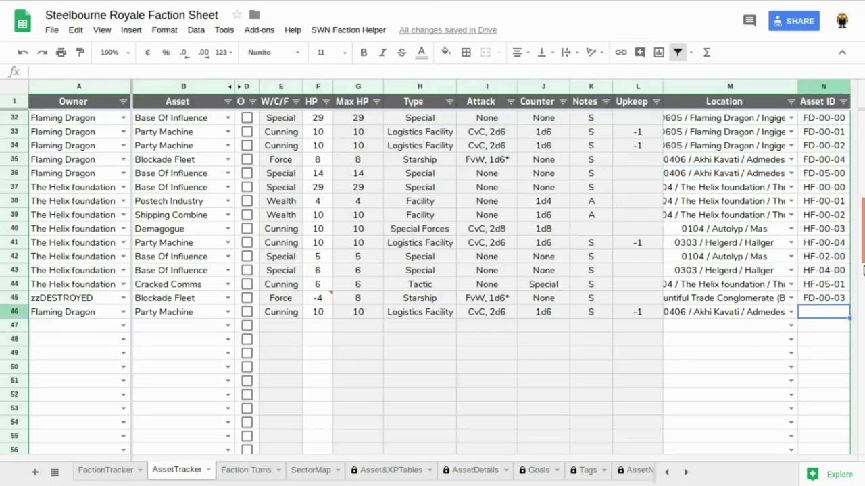
text(FD)
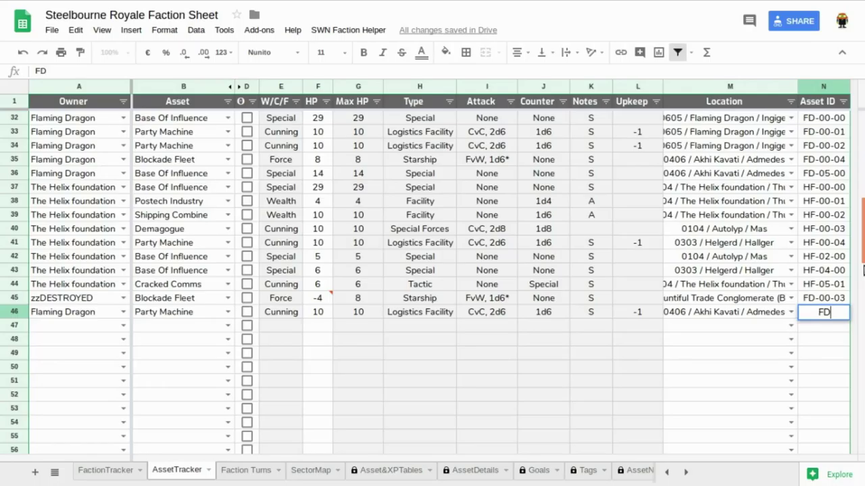
text(-06-01)
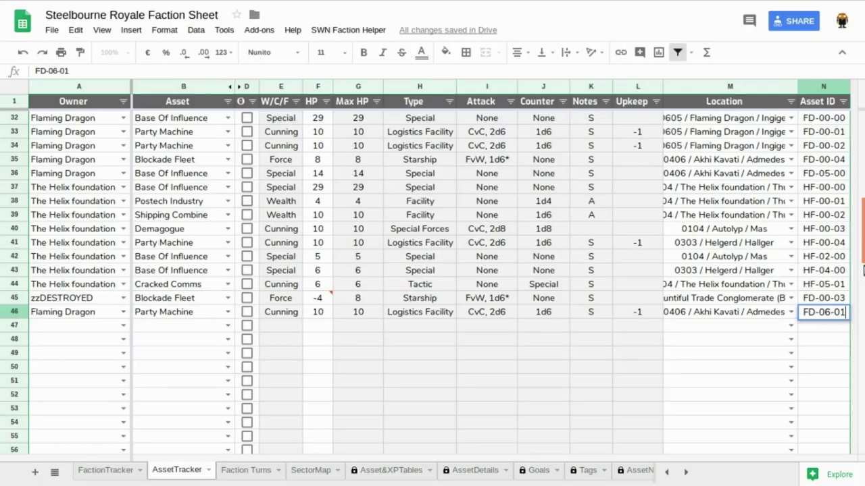
key(Return)
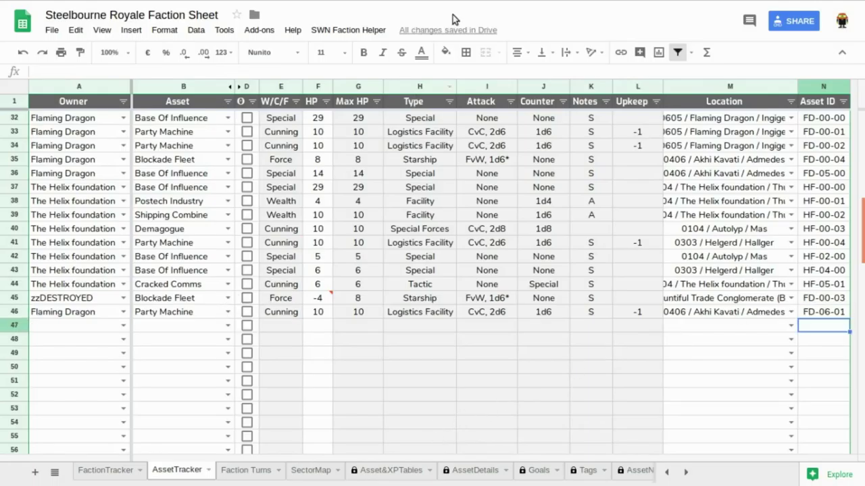
In Faction Turns, record Enigma Entertainment's new turn as "Goal: Planetary Seizure" and "Action: Seize Planet on '0203 / Engima Entertainment / Thorunn'".
click(235, 473)
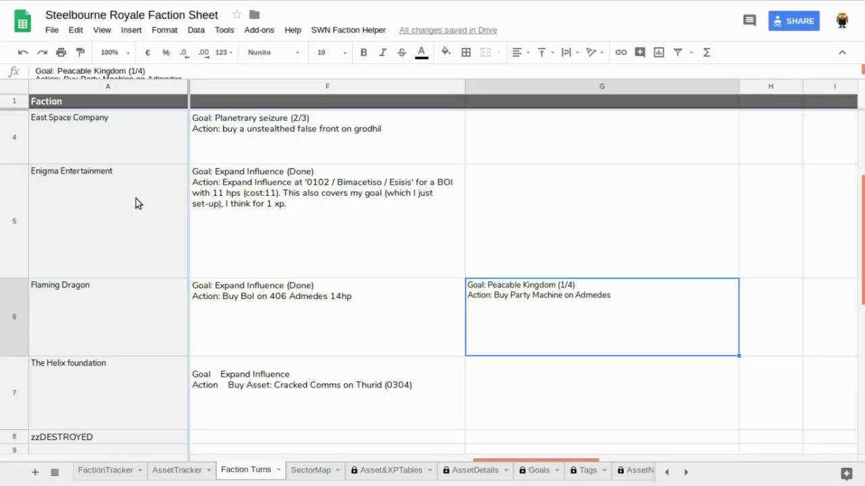
click(82, 190)
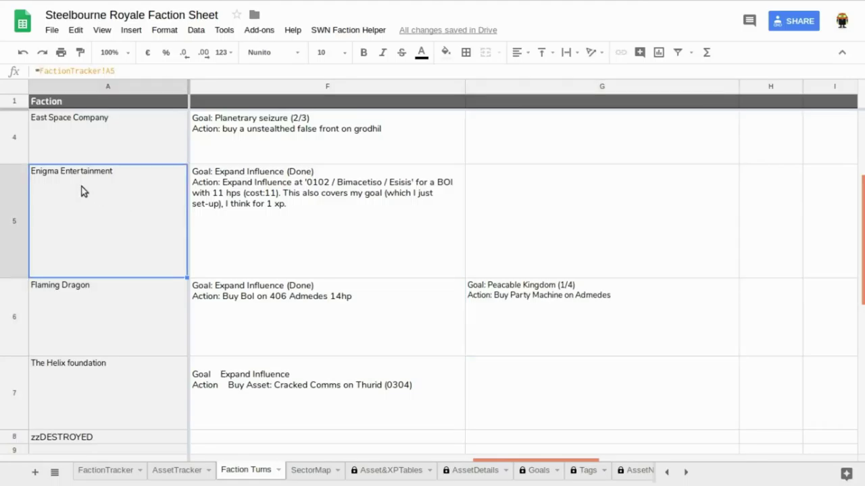
click(533, 208)
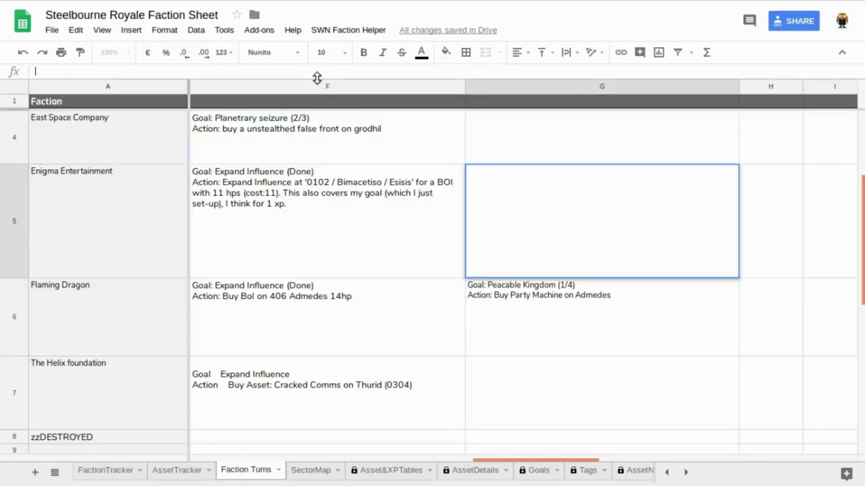
text(Goal: Planetary Seizure Action: Seize Planet on '0203 / Engima Entertainment / Thorunn')
drag(319, 80, 320, 104)
key(Return)
click(560, 238)
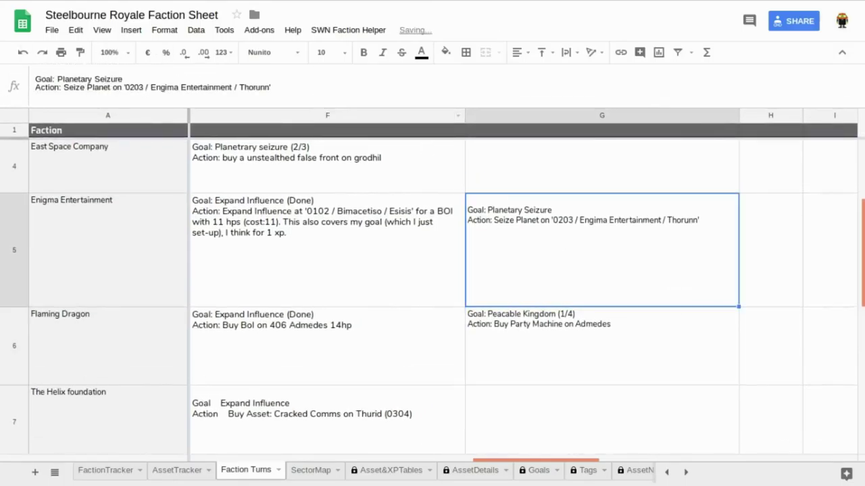
Remove the blank first line from Enigma Entertainment's new turn entry.
click(48, 78)
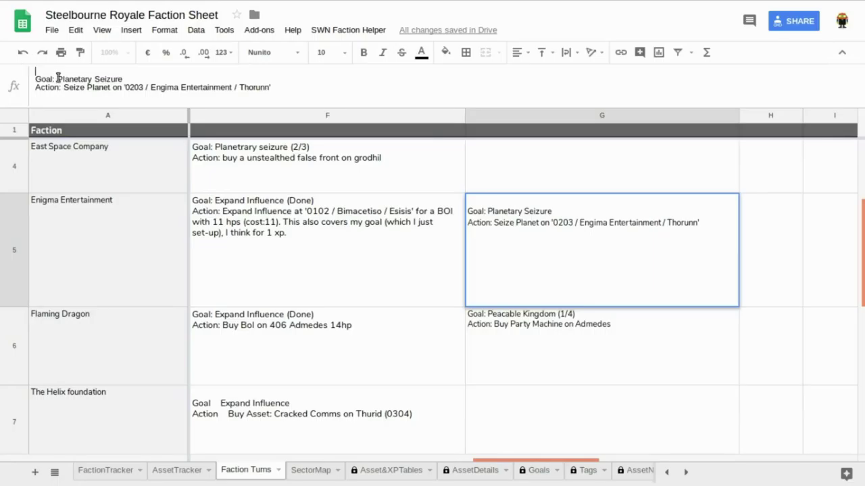
key(Return)
click(506, 218)
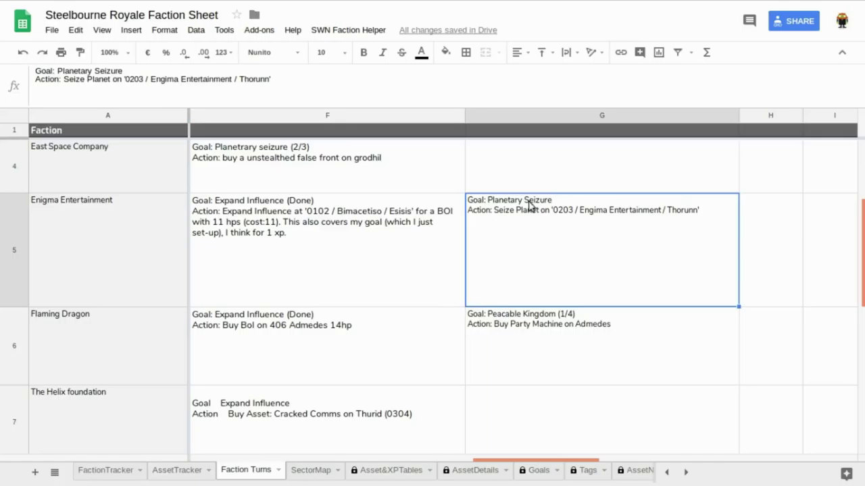
In the FactionTracker sheet, set Enigma Entertainment's goal to Planetary Seizure.
click(106, 471)
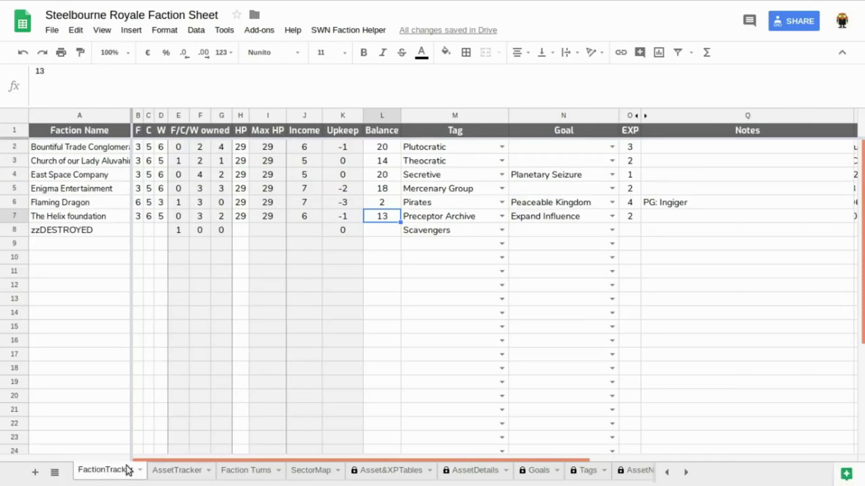
click(69, 188)
key(Right)
key(Right)
key(Right)
key(Right)
key(Right)
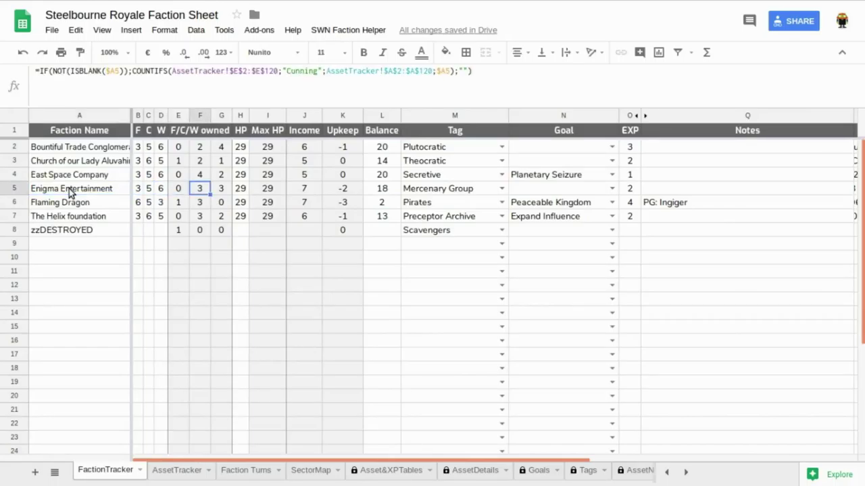
key(Right)
click(552, 192)
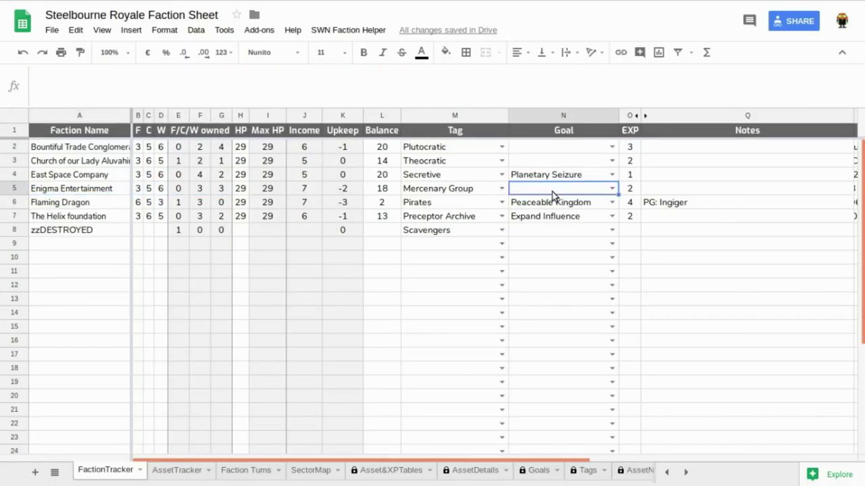
text(pla)
click(572, 205)
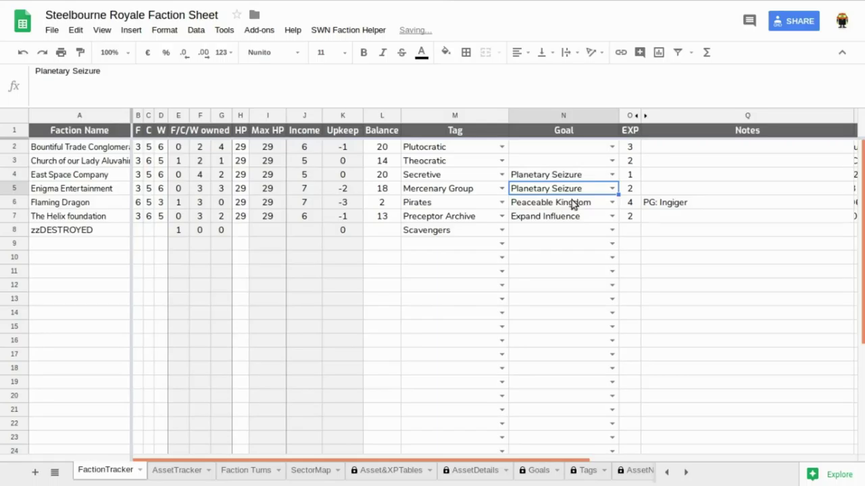
click(541, 259)
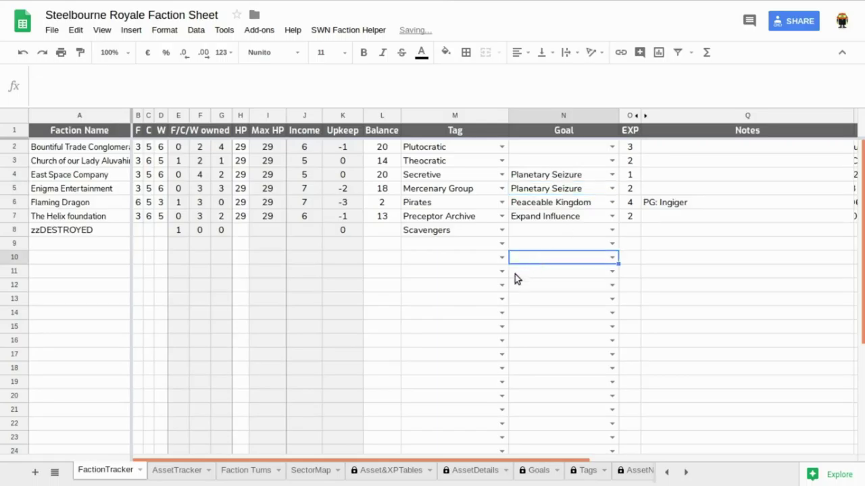
Filter the AssetTracker sheet by location to show only assets at '0203 / Engima Entertainment / Thorunn'.
click(188, 475)
click(244, 470)
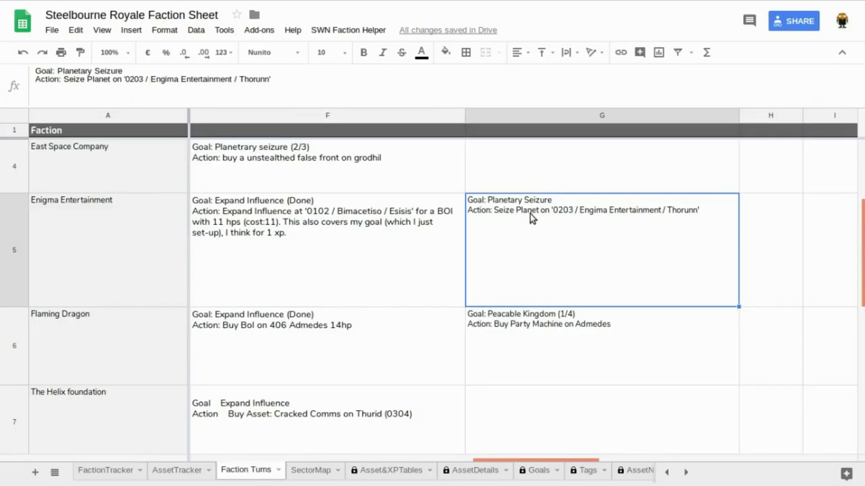
click(180, 473)
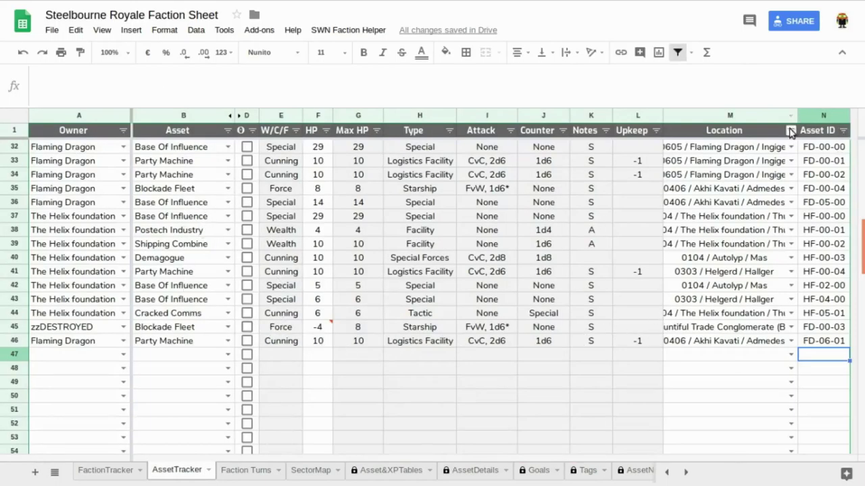
click(791, 130)
click(671, 224)
click(649, 250)
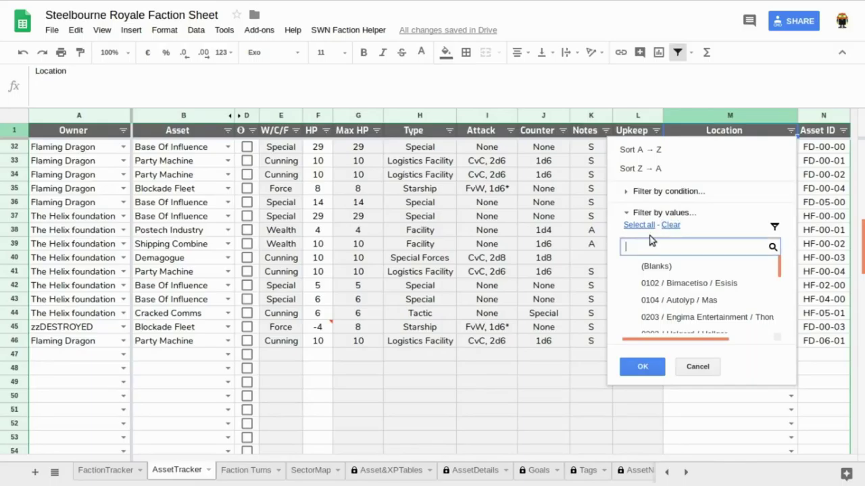
text(thor)
click(737, 272)
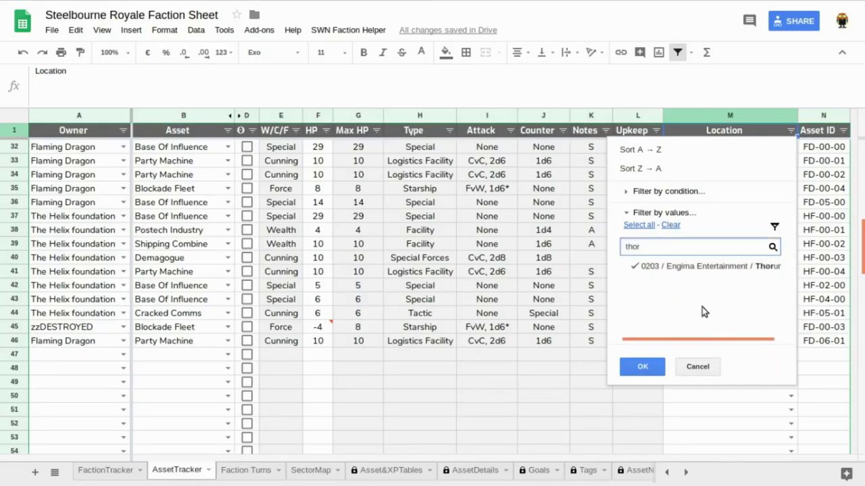
click(642, 367)
click(287, 258)
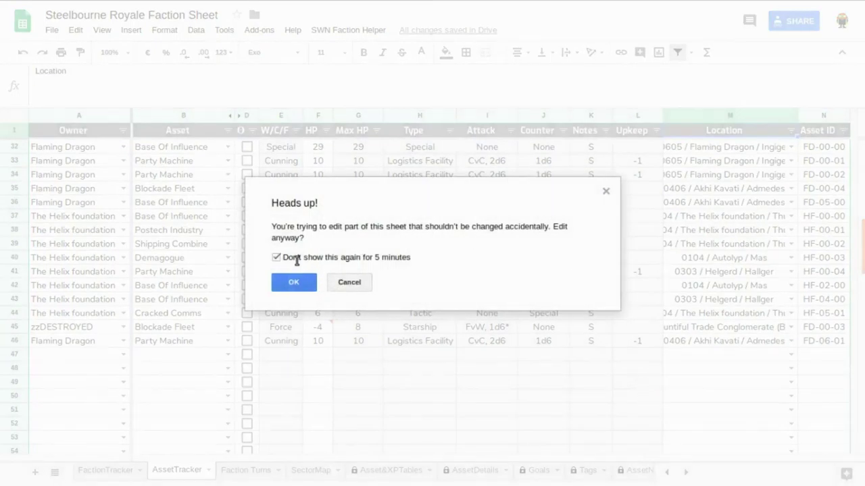
click(292, 284)
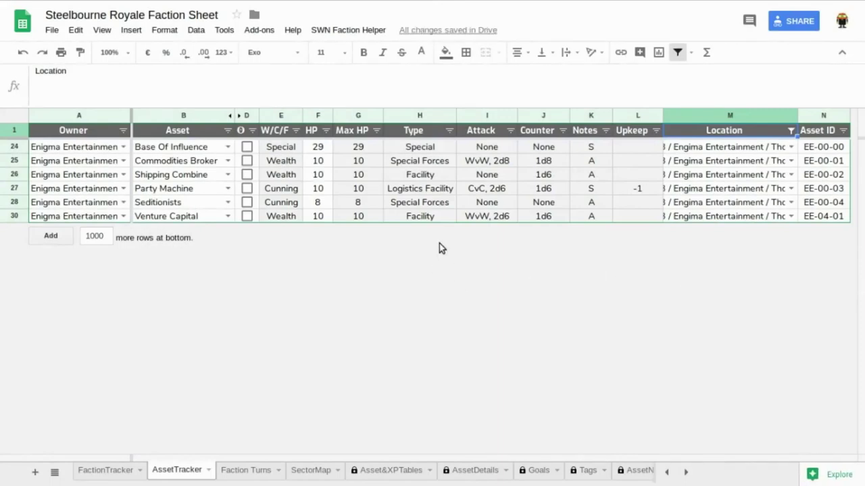
Reset the AssetTracker's Location filter after the Thorunn check so that all assets are listed.
click(792, 133)
click(643, 367)
click(487, 265)
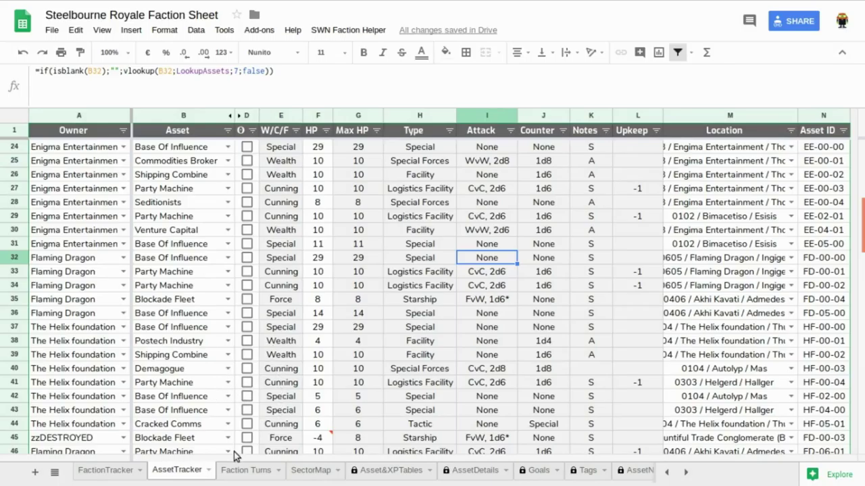
In Faction Turns, add the progress mark (1/3) to the Planetary Seizure goal in Enigma Entertainment's new turn.
click(247, 473)
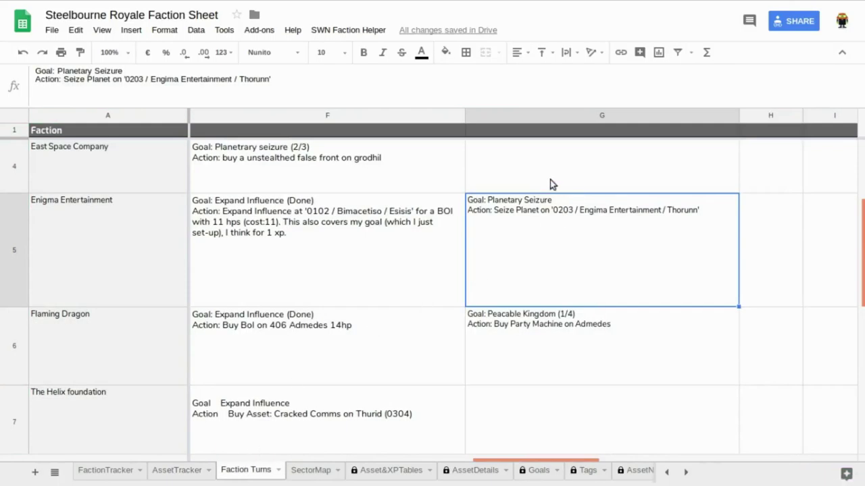
click(124, 70)
text((1/3))
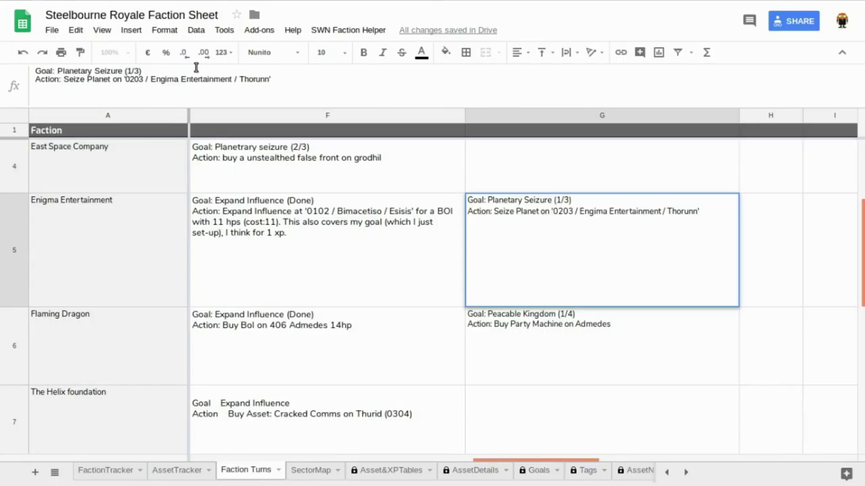
click(196, 67)
key(Return)
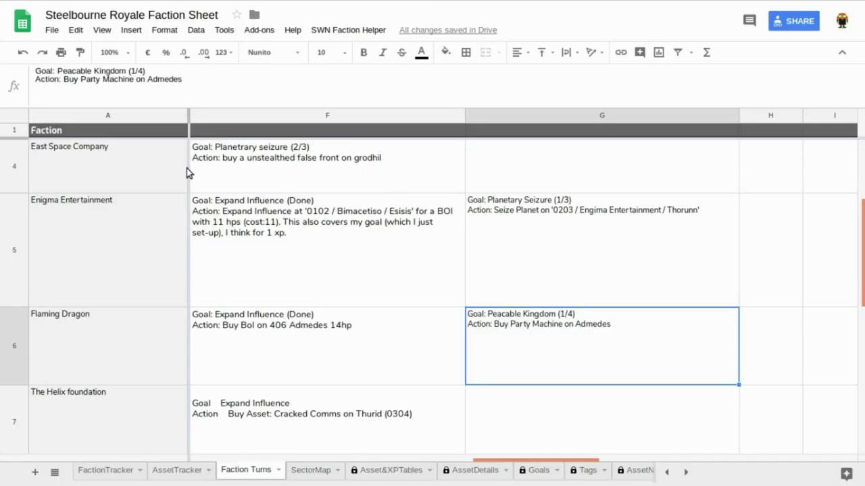
Record Bountiful Trade Conglomerate's new turn in Faction Turns as "Goal: Planetary Seizure" and "Action: Seize Planet (Calia)".
click(161, 225)
scroll(335, 299, up, 3)
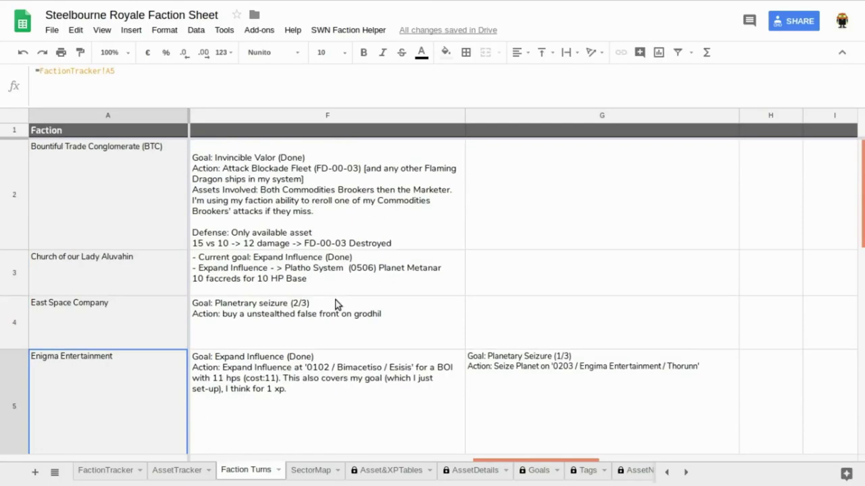
click(521, 193)
click(152, 81)
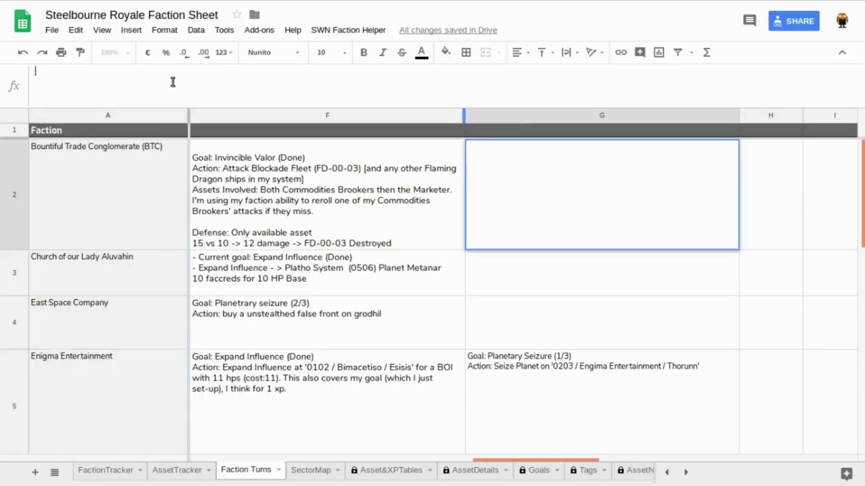
text(Goal: Planetary Seizure Action: Seize Planet (Calia))
Remove the blank first line from Bountiful Trade Conglomerate's new turn entry.
click(49, 69)
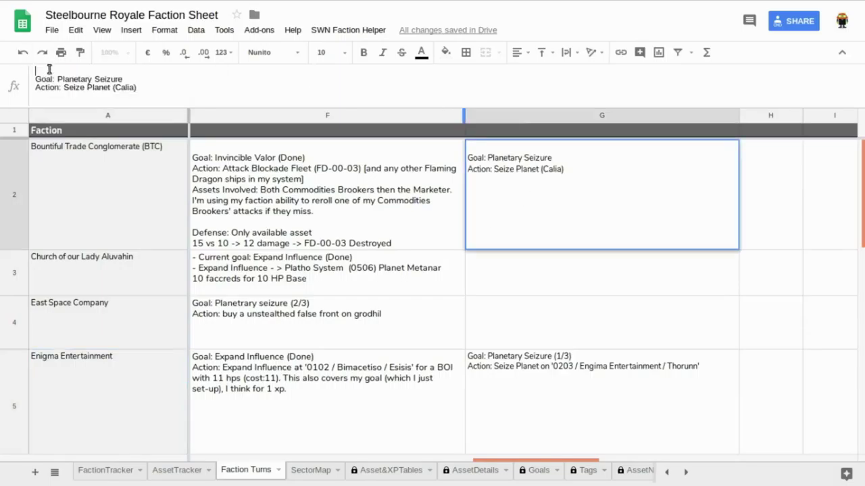
key(Delete)
key(Return)
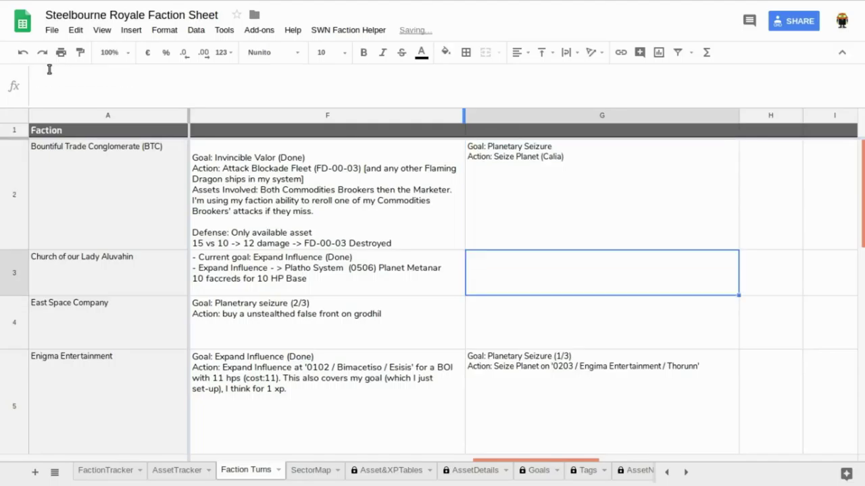
click(520, 162)
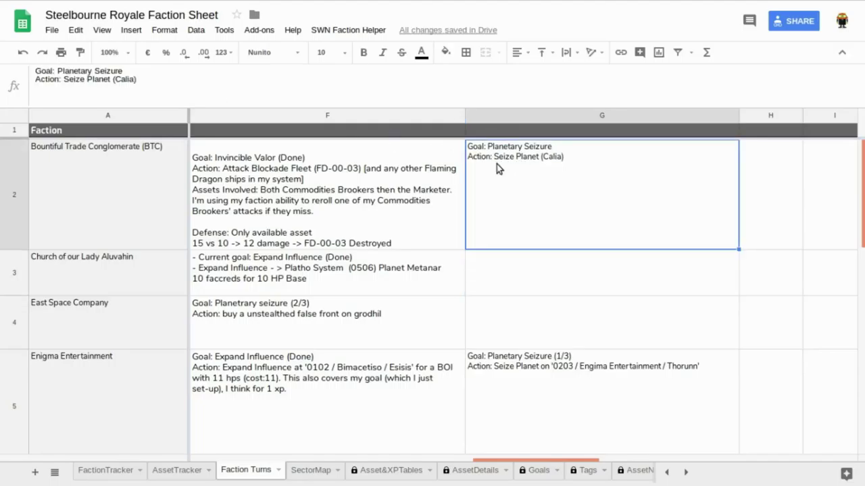
In the FactionTracker sheet, set Bountiful Trade Conglomerate's goal to Planetary Seizure.
click(115, 471)
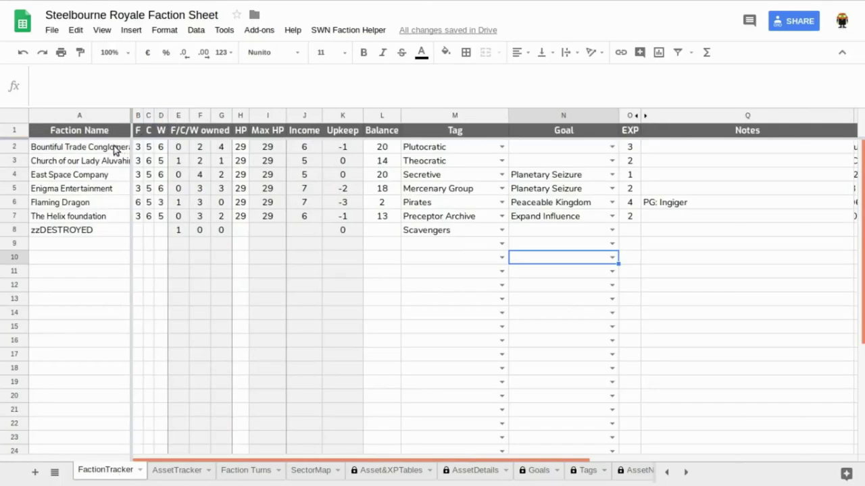
click(79, 150)
key(Right)
key(Right)
key(Right)
key(Right)
key(Right)
key(Right)
key(Right)
key(Right)
key(Right)
key(Right)
key(Right)
key(Right)
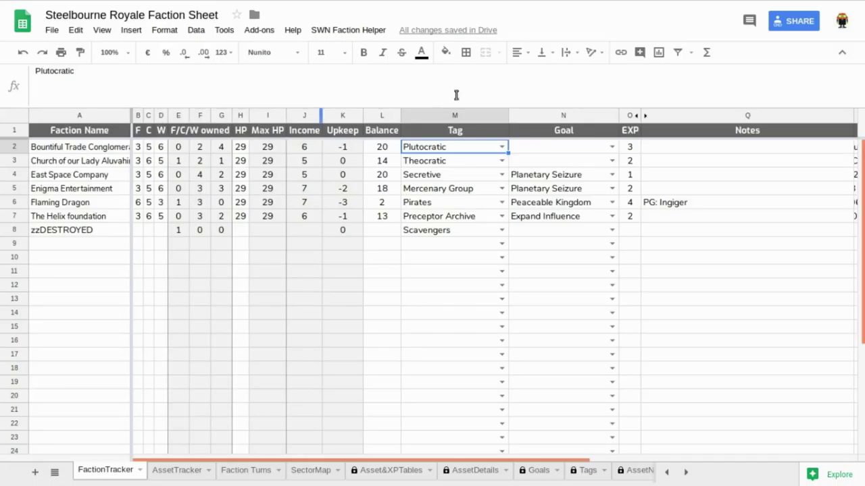
click(526, 147)
text(pla)
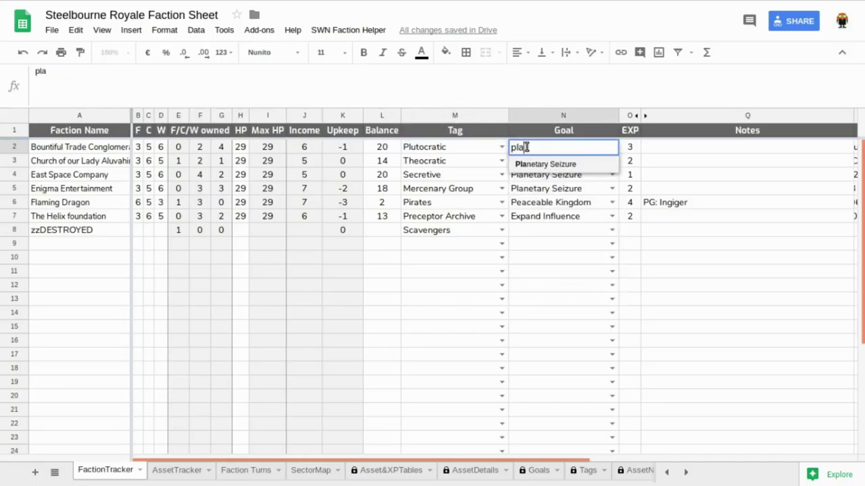
click(547, 164)
click(548, 259)
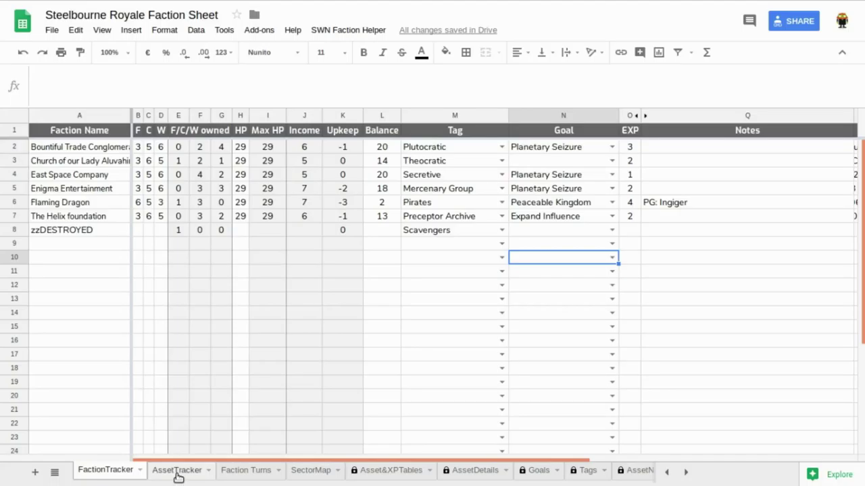
Set Flaming Dragon's balance to 4 in the FactionTracker sheet.
click(60, 202)
key(Right)
key(Right)
key(Right)
key(Right)
key(Right)
key(Right)
key(Right)
key(Right)
key(Right)
key(Right)
key(Right)
text(4)
key(Return)
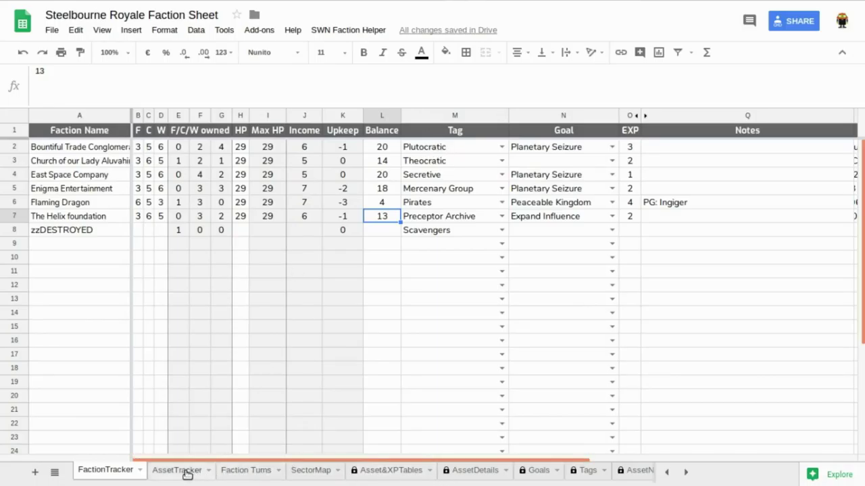
Filter the AssetTracker sheet by location to show only assets on Calia, Bountiful Trade Conglomerate's 0404 location.
click(269, 473)
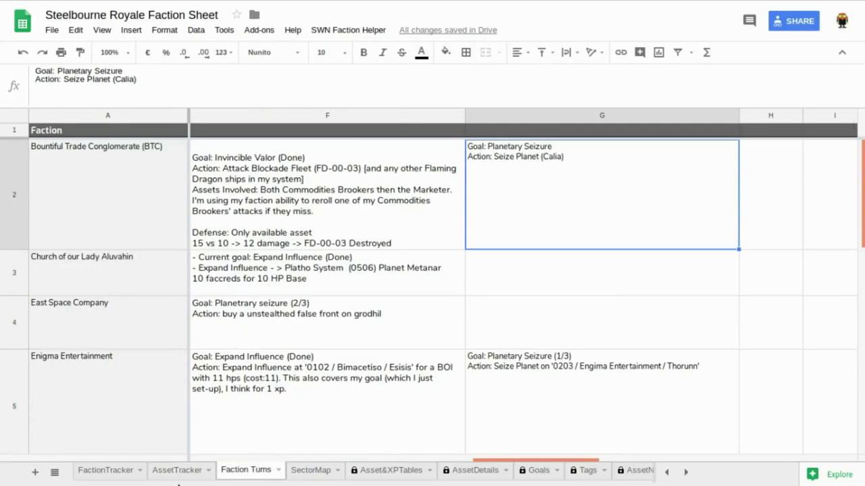
click(185, 475)
click(790, 131)
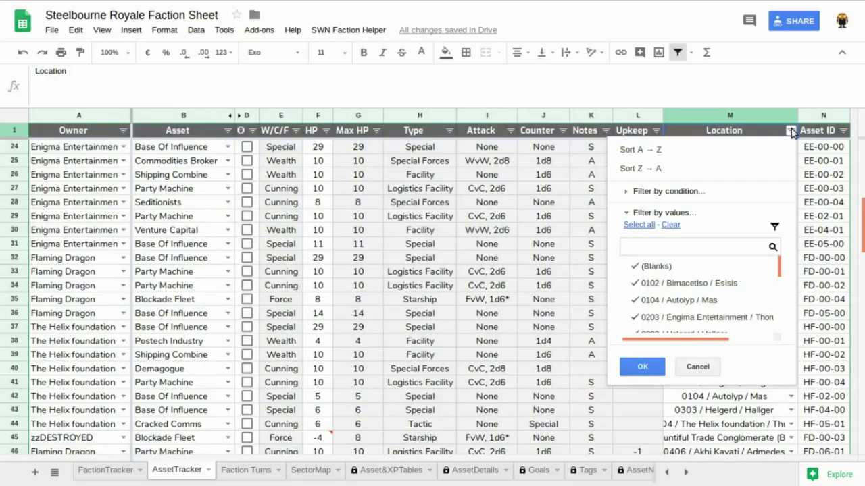
click(671, 225)
click(656, 248)
text(cali)
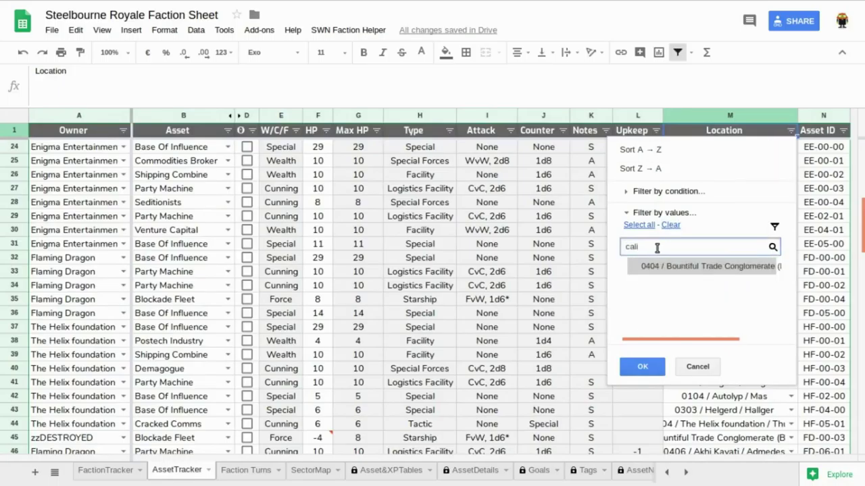
click(676, 266)
click(640, 374)
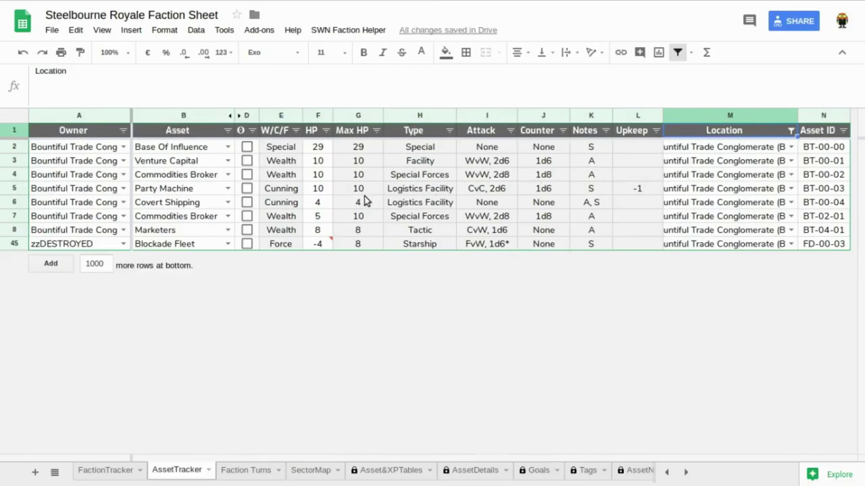
Select all locations in the AssetTracker's Location filter to list every asset again after the Calia check.
click(790, 132)
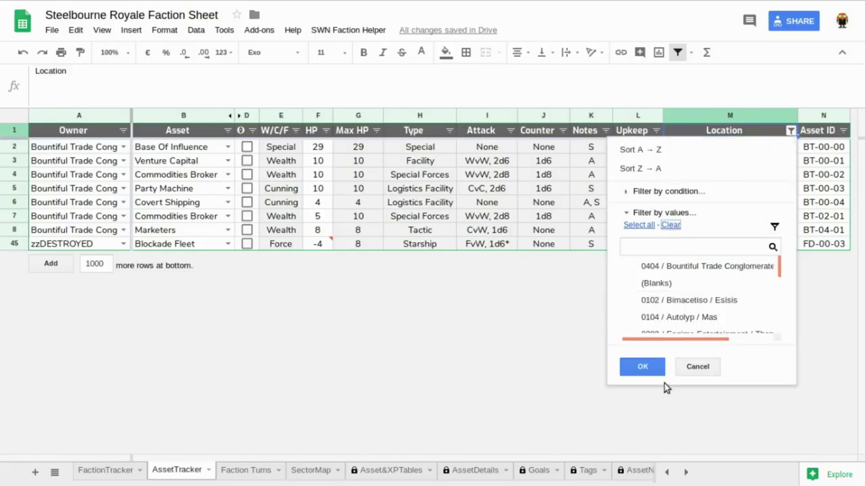
click(639, 225)
click(643, 368)
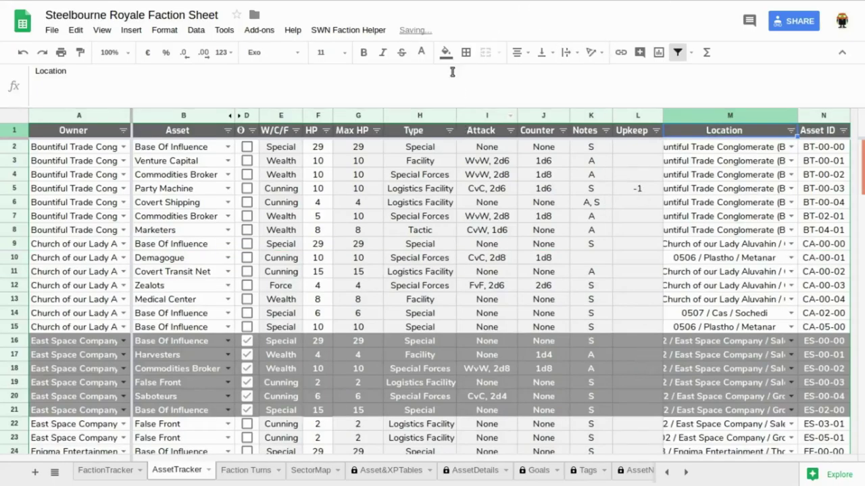
In Faction Turns, add the progress mark (1/3) to the Planetary Seizure goal in Bountiful Trade Conglomerate's new turn.
click(250, 471)
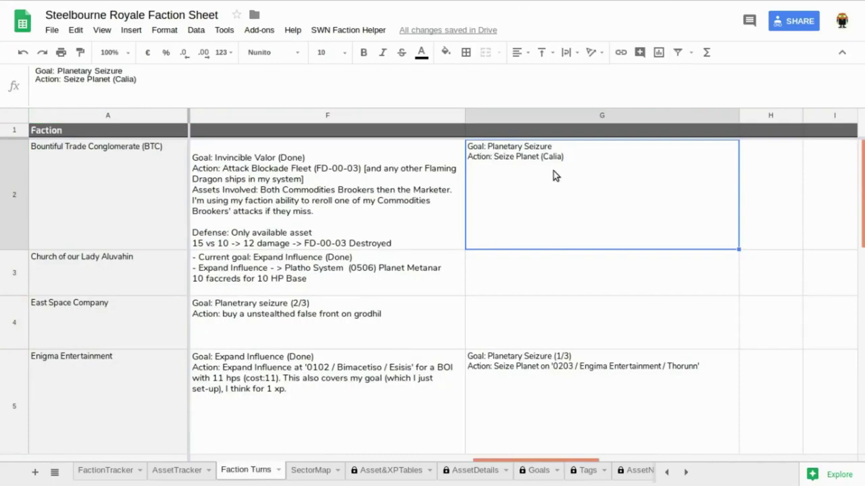
click(146, 70)
text((1)
key(BackSpace)
key(BackSpace)
text((1)
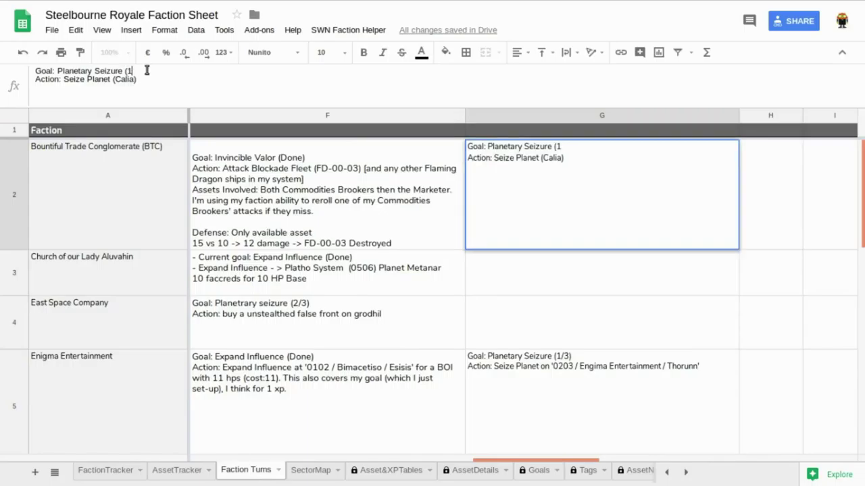
text(/3))
key(Return)
click(522, 169)
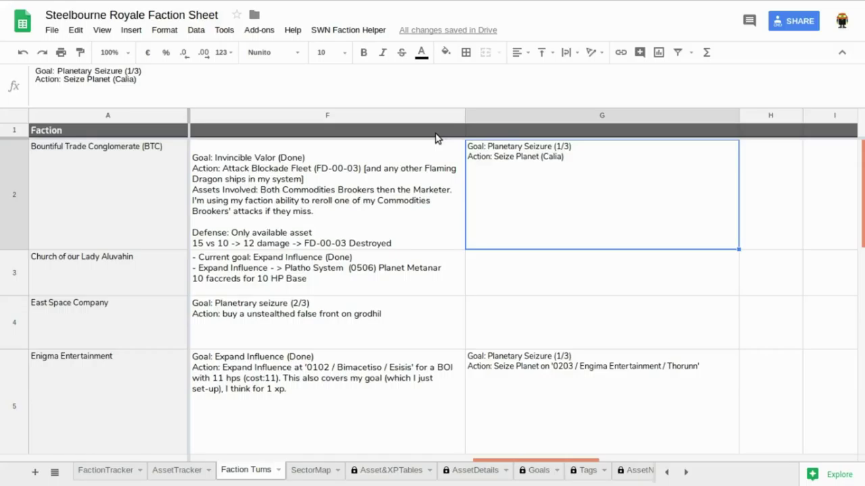
click(113, 473)
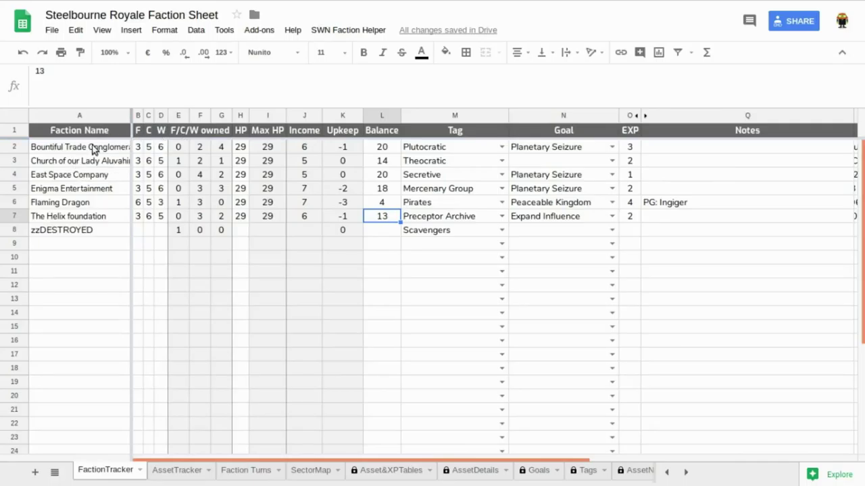
click(444, 150)
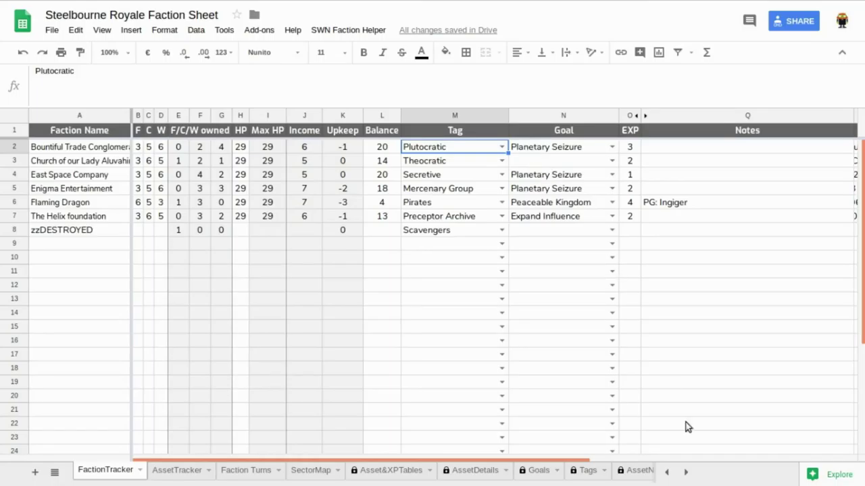
In Faction Turns, record The Helix foundation's new turn: "Goal: Expand Influence", "Action: Buy Asset", "Asset: Postech Industry on 104/Autolyp/Mas".
click(246, 471)
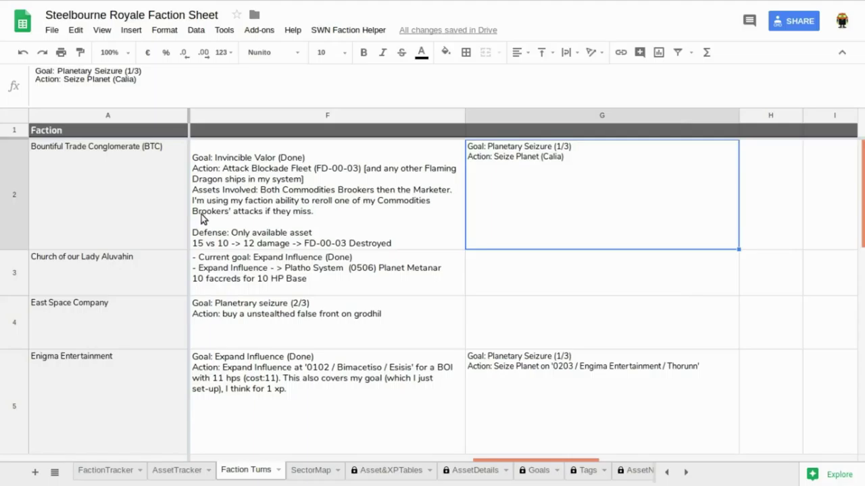
click(152, 214)
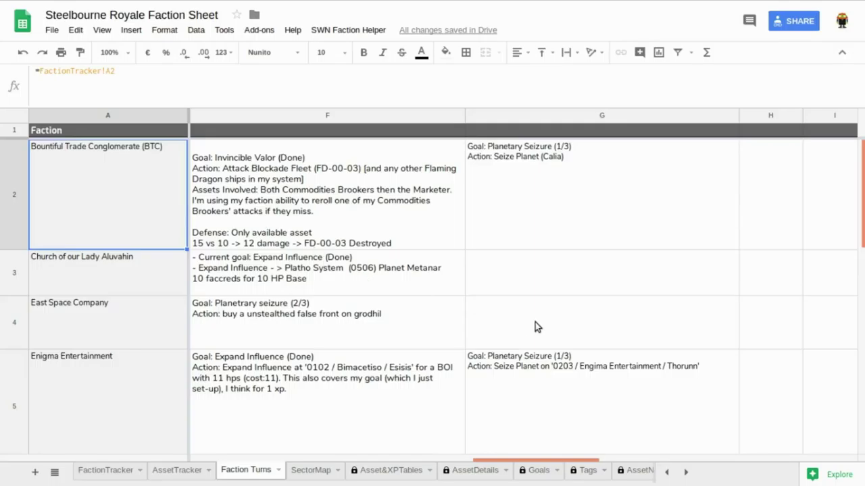
scroll(535, 322, down, 2)
scroll(525, 328, down, 2)
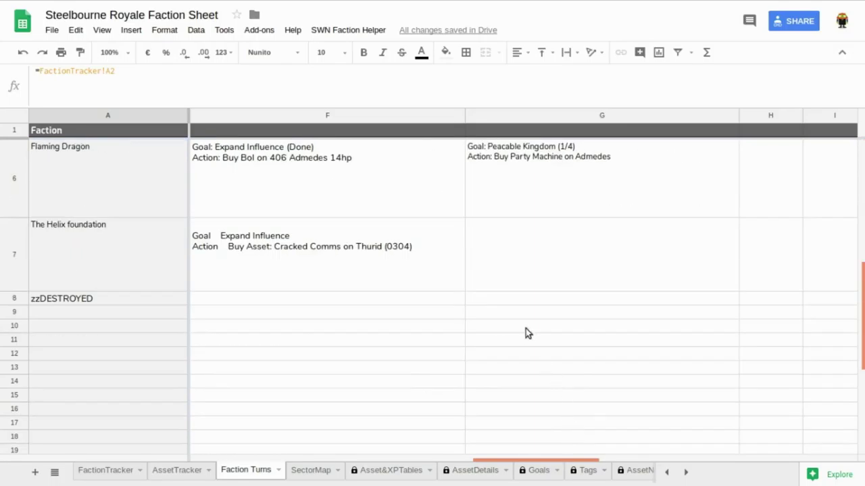
click(486, 222)
click(166, 78)
text(Goal: Expand Influence Action: Buy Asset Asset: Postech Industry on 104/Autolyp/Mas)
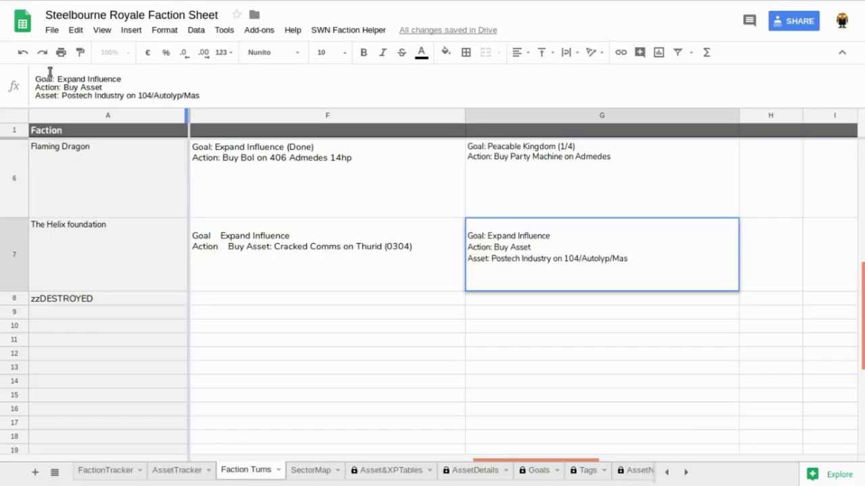
In Faction Turns, remove the blank first line from The Helix foundation's new turn entry and its previous one.
key(Return)
click(544, 248)
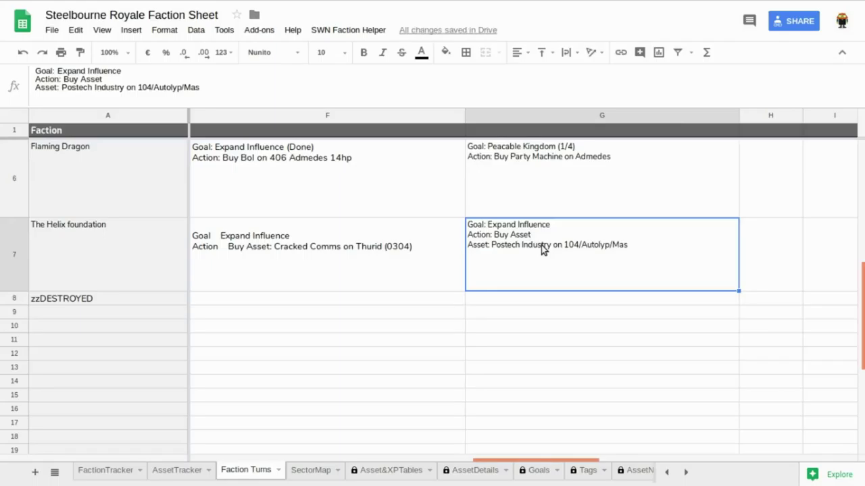
click(298, 227)
click(46, 70)
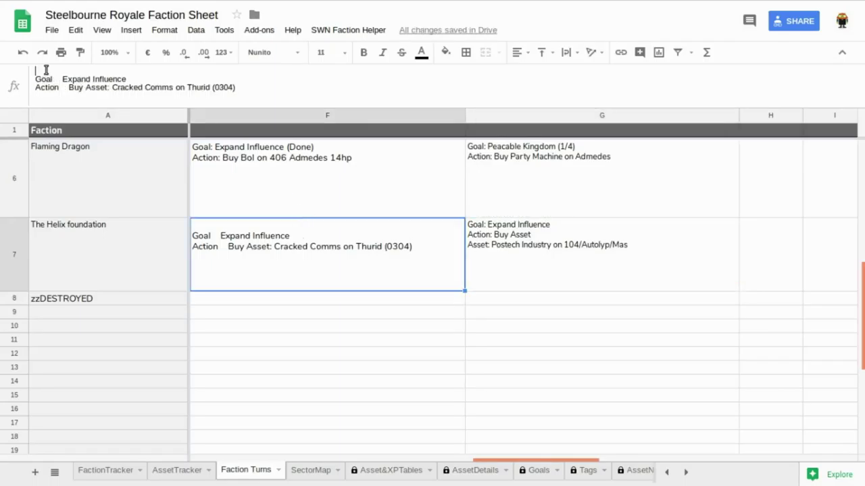
key(Delete)
key(Right)
key(Return)
key(Up)
key(Right)
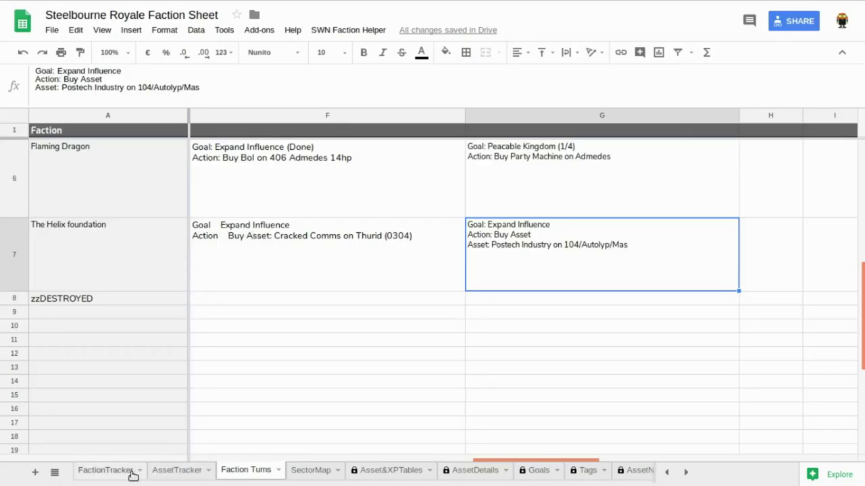
Filter the AssetTracker sheet by owner to show only The Helix foundation's assets.
click(204, 469)
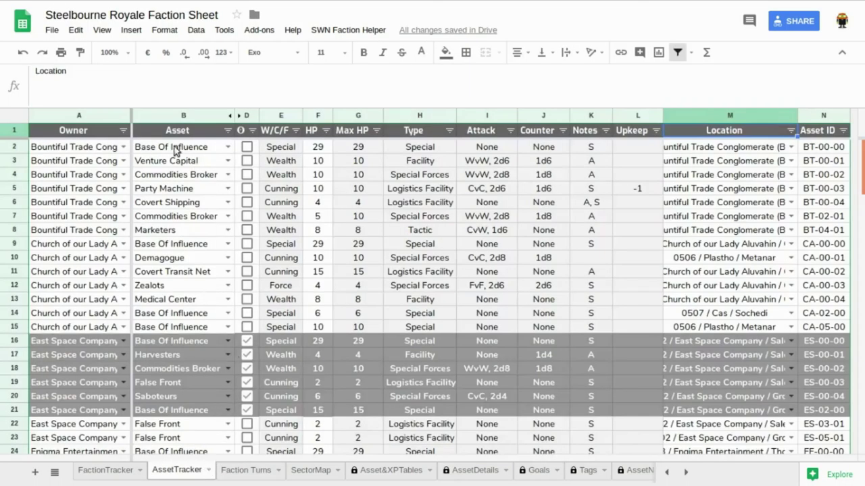
click(123, 130)
click(180, 245)
text(helix)
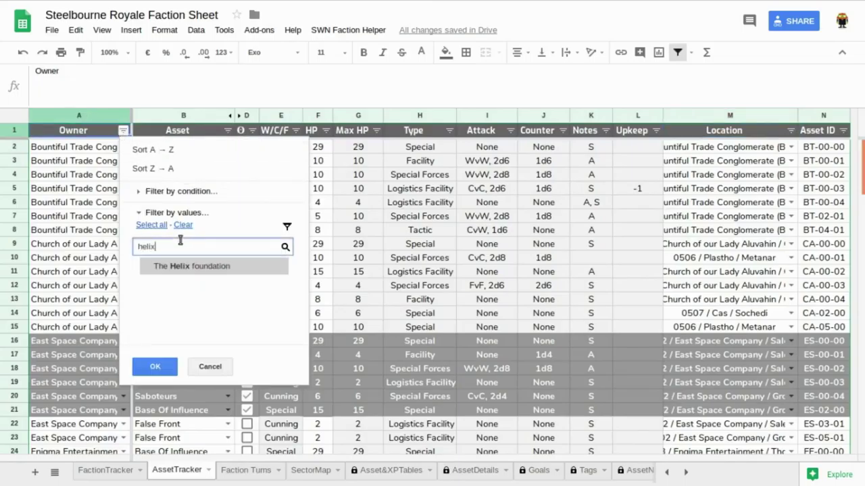
click(191, 266)
click(154, 366)
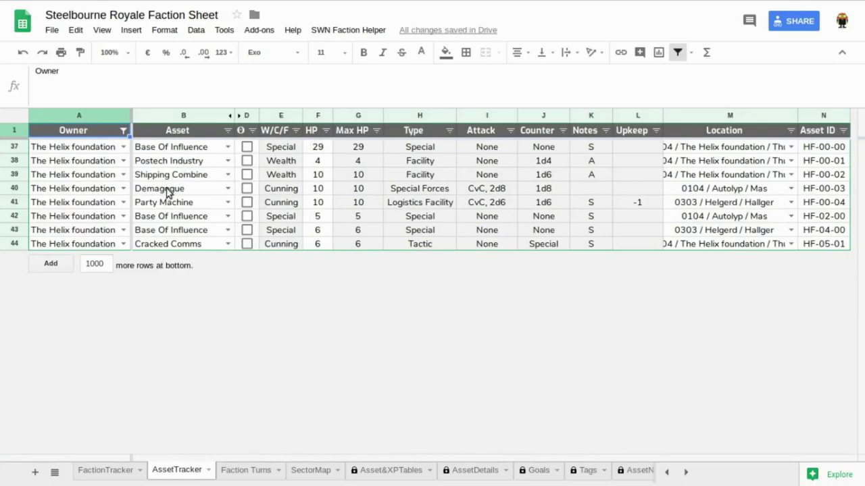
Look up the Shipping Combine's description in the rulebook's Wealth Assets section.
click(182, 175)
key(Right)
key(Left)
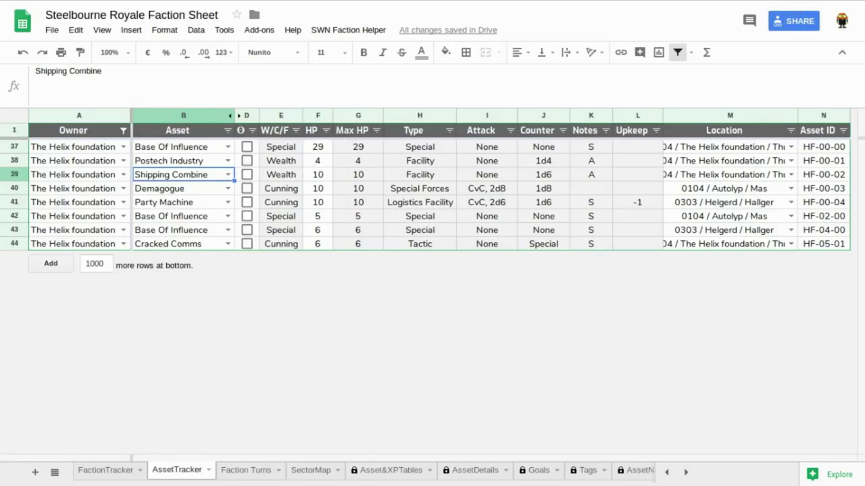
key(alt+Tab)
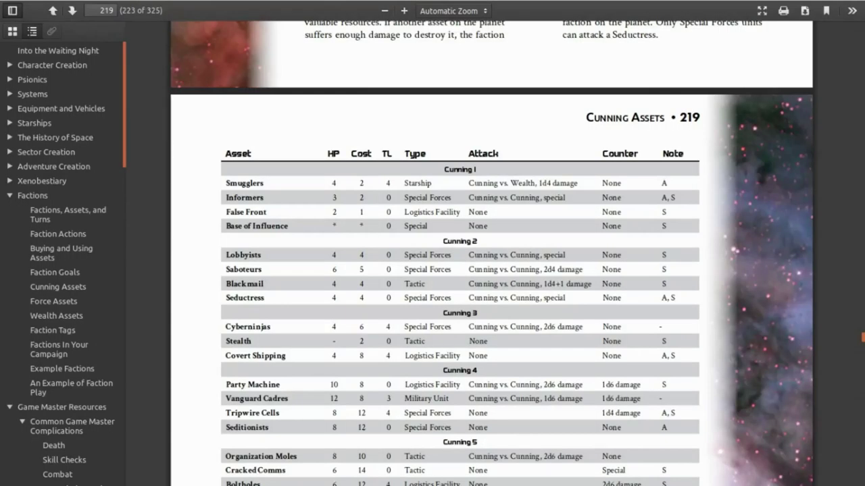
click(71, 315)
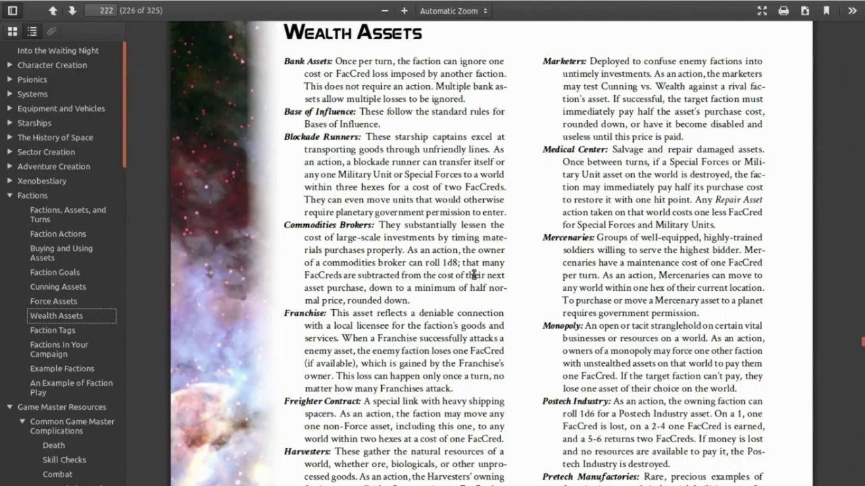
scroll(475, 277, down, 3)
scroll(475, 277, down, 10)
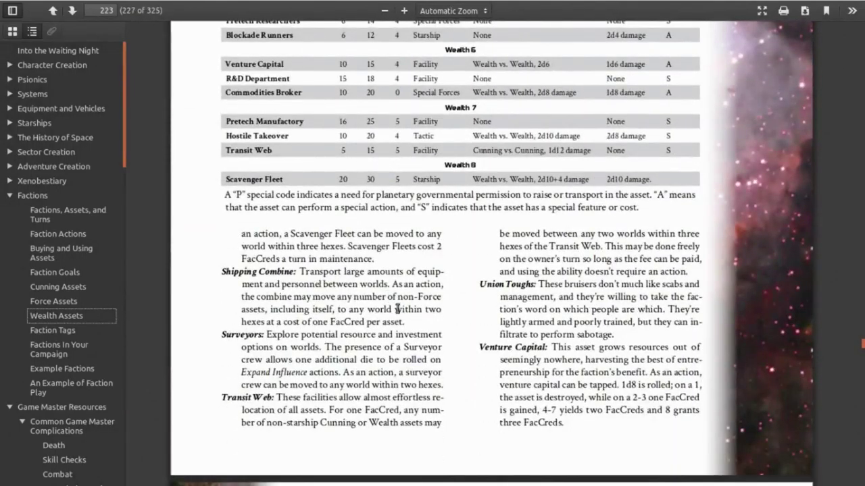
drag(408, 323, 320, 283)
click(317, 283)
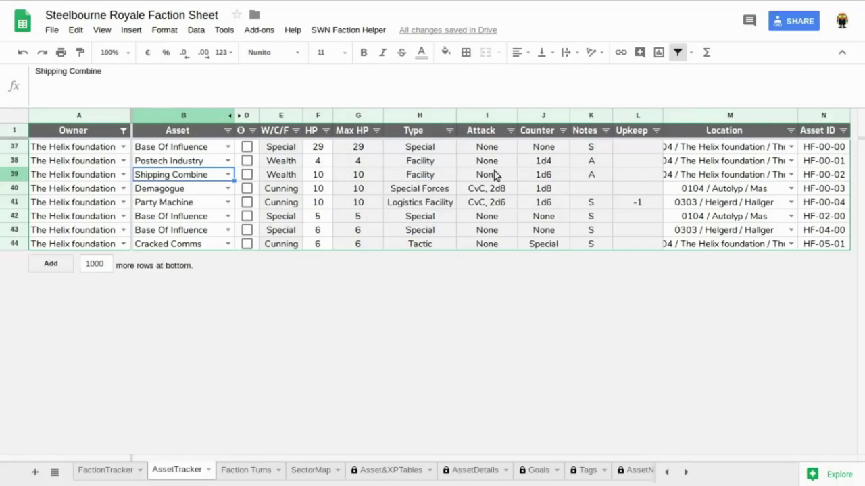
Check the Shipping Combine's location in AssetTracker, and examine The Helix foundation's and neighbouring factions' systems on the Steelbourne Royale sector map.
click(703, 175)
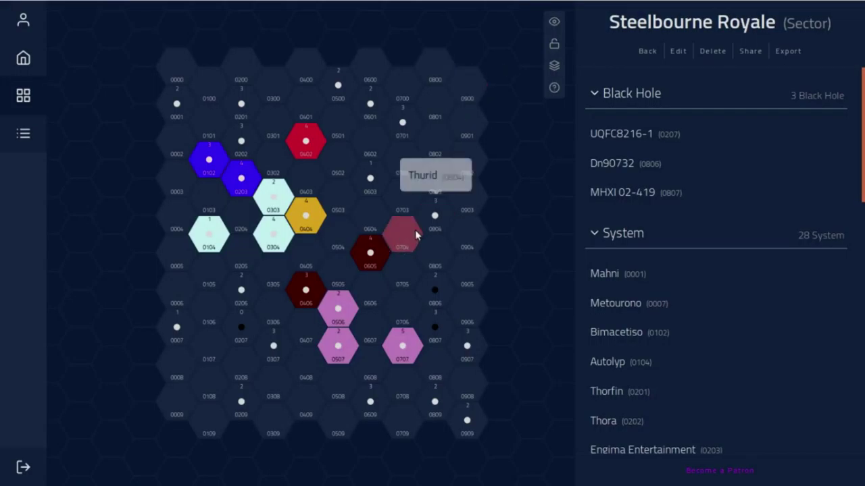
mouse_move(281, 242)
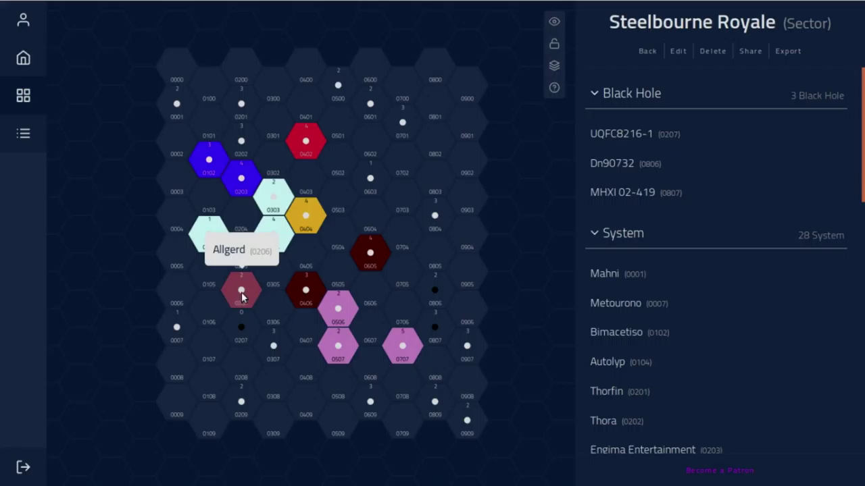
mouse_move(311, 224)
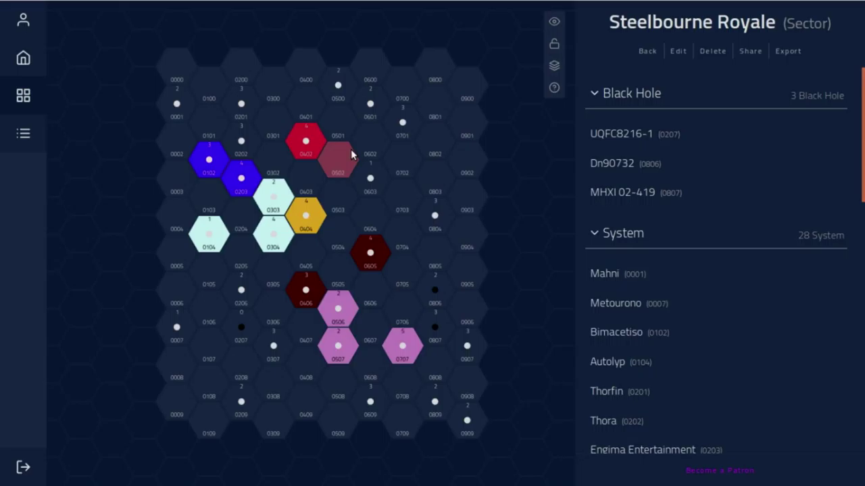
mouse_move(302, 307)
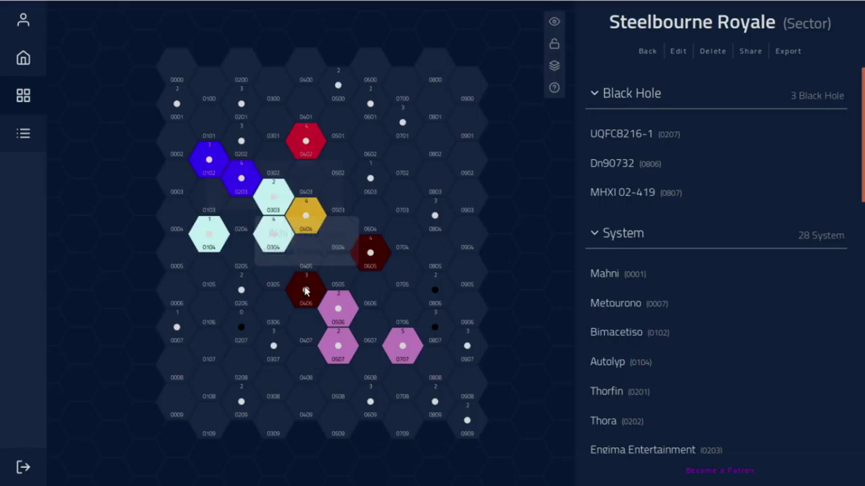
mouse_move(242, 179)
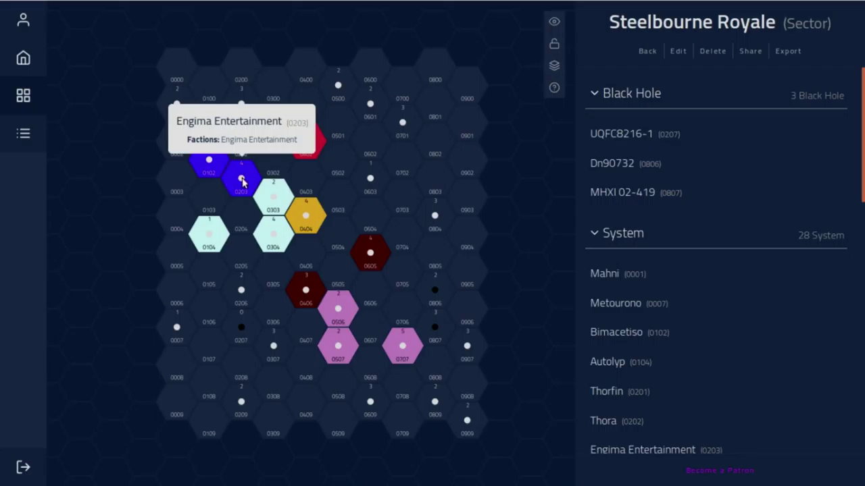
mouse_move(303, 140)
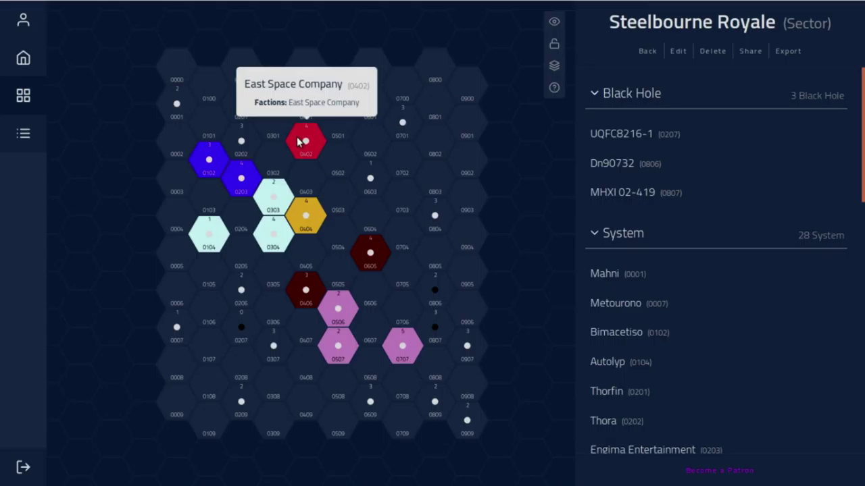
mouse_move(275, 169)
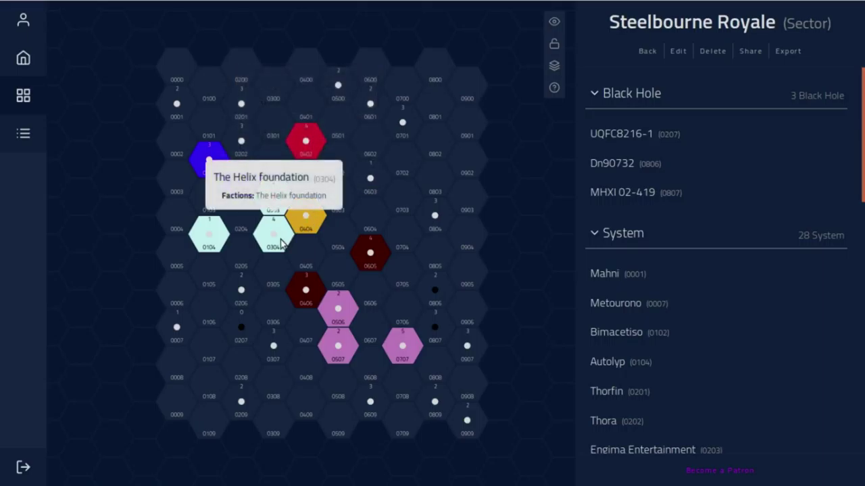
mouse_move(284, 206)
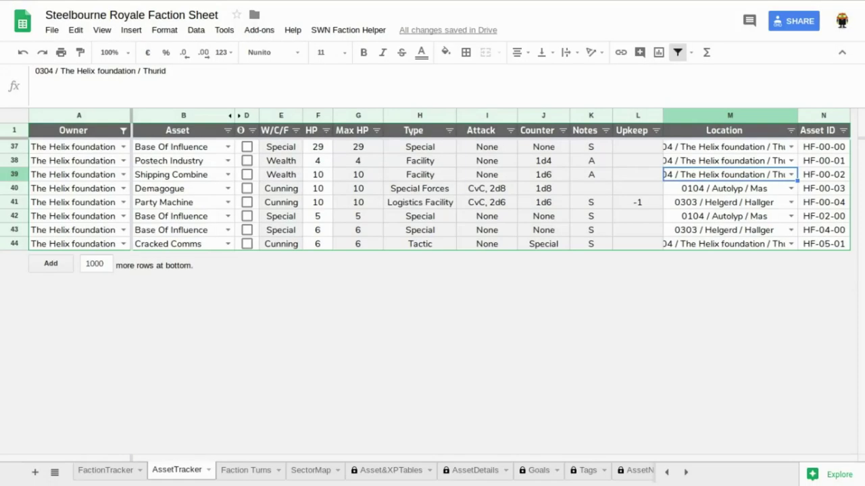
Select all owners in the AssetTracker's Owner filter, accepting the protected-range edit and suppressing its warning for 5 minutes.
click(123, 131)
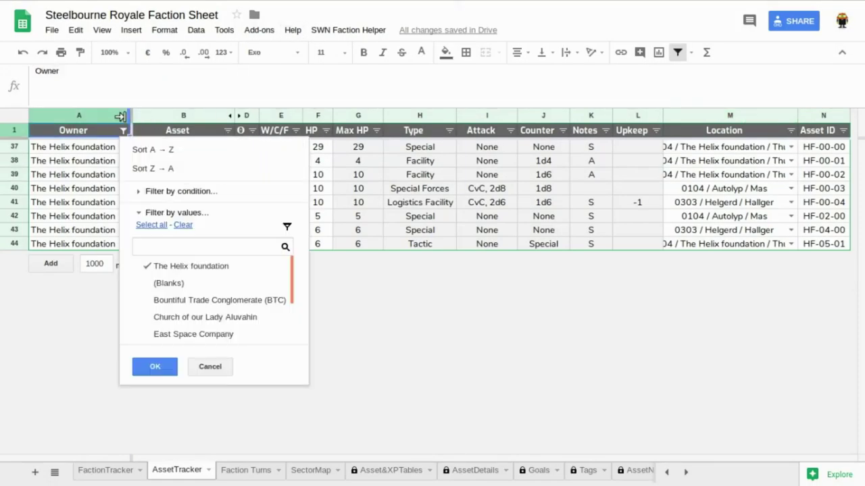
click(159, 225)
click(161, 368)
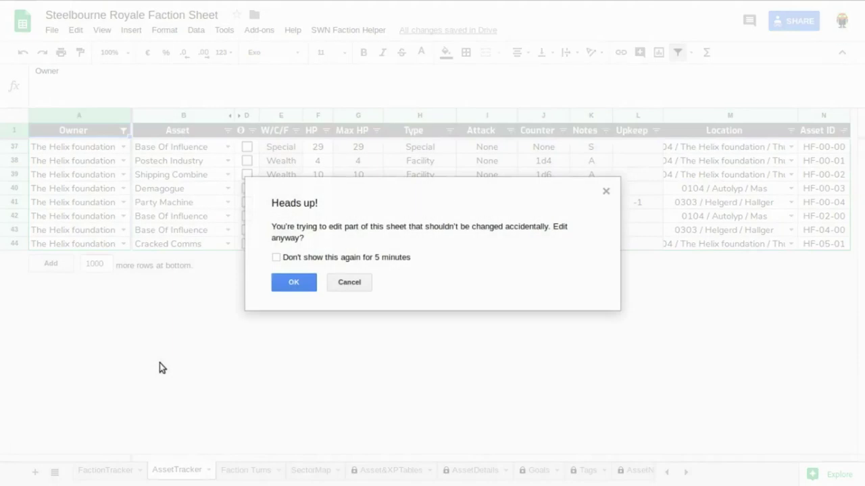
click(286, 257)
click(289, 282)
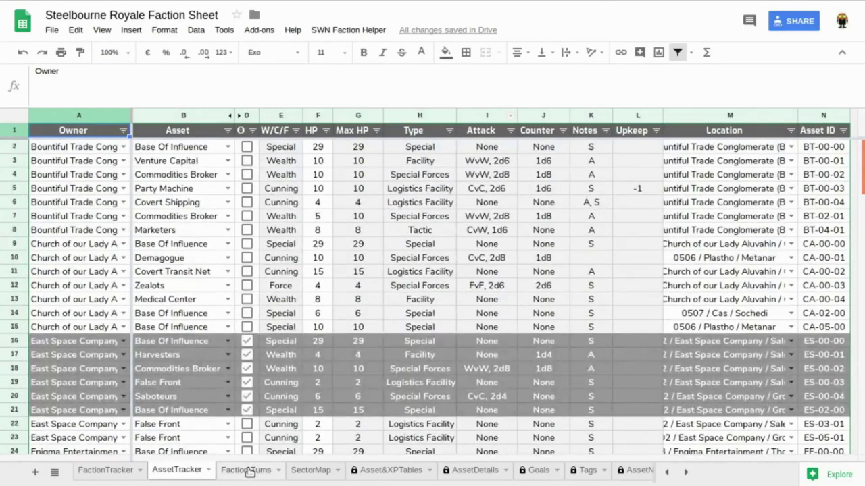
Check the cost of Postech Industry in the rulebook's Wealth Assets table for The Helix foundation's purchase.
click(247, 470)
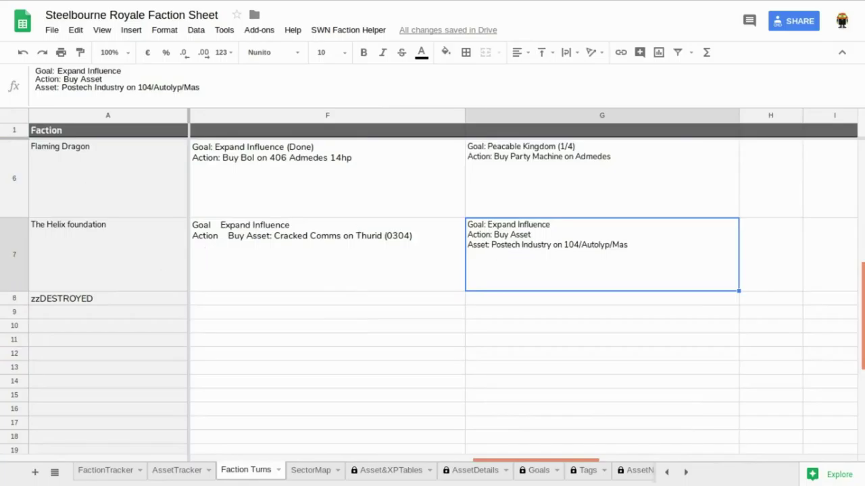
key(alt+Tab)
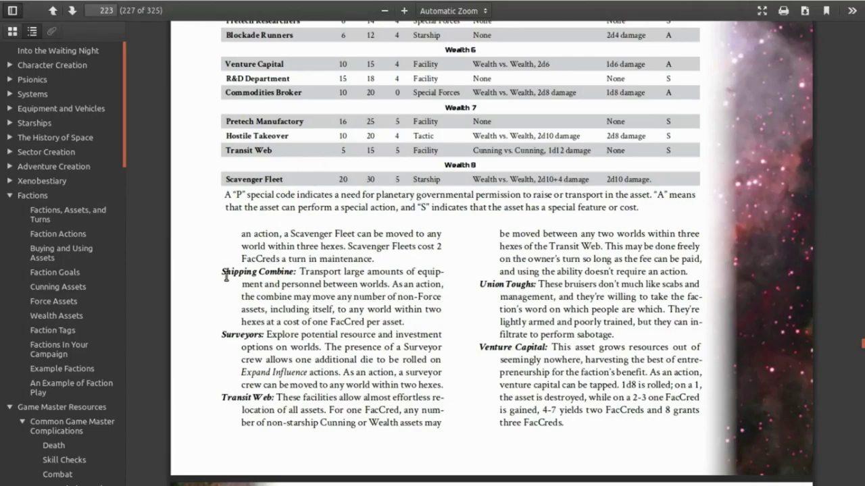
scroll(300, 276, up, 3)
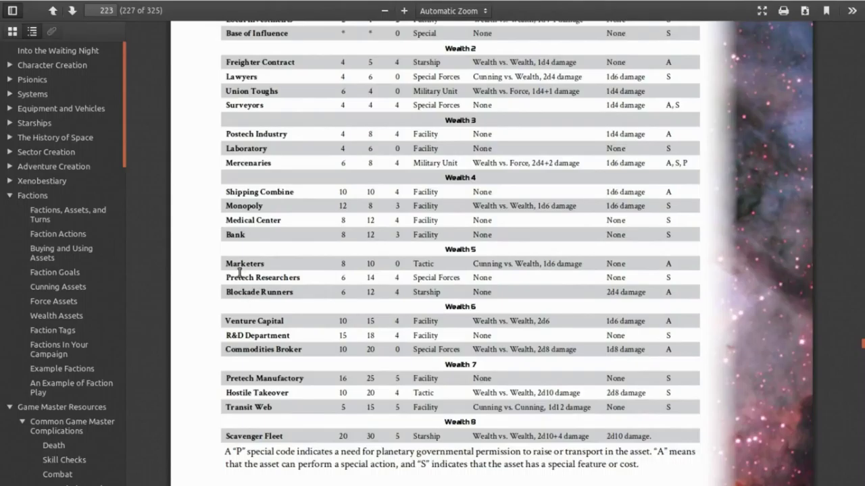
scroll(250, 209, up, 1)
scroll(248, 205, up, 1)
drag(228, 168, 295, 170)
click(300, 166)
scroll(366, 184, up, 5)
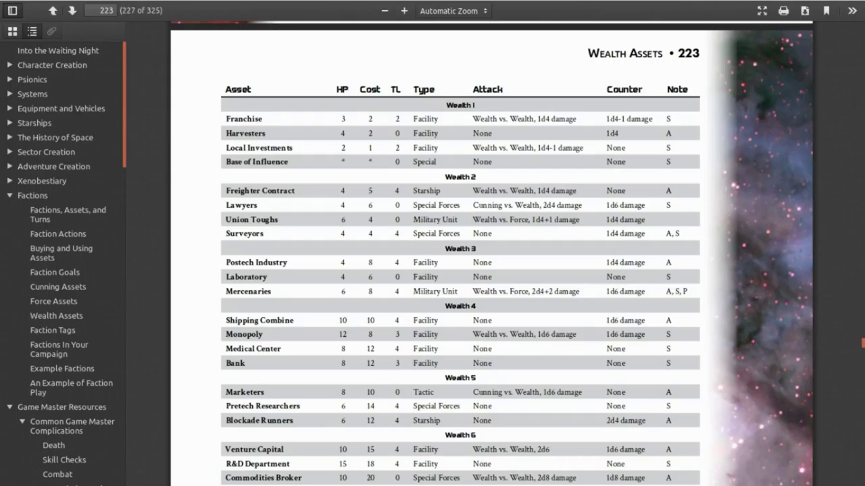
key(alt+Tab)
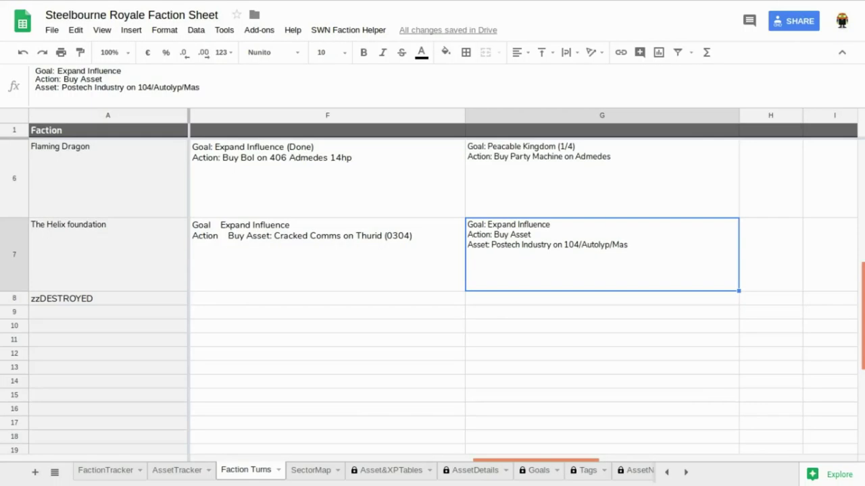
In FactionTracker, set The Helix foundation's Balance to 5.
click(118, 478)
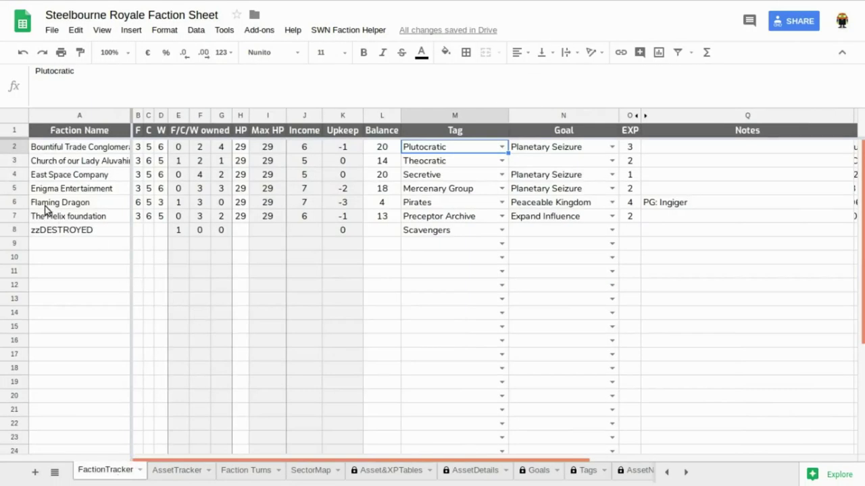
click(78, 216)
key(Right)
key(Right)
key(Right)
key(Right)
key(Right)
key(Right)
key(Right)
key(Right)
key(Right)
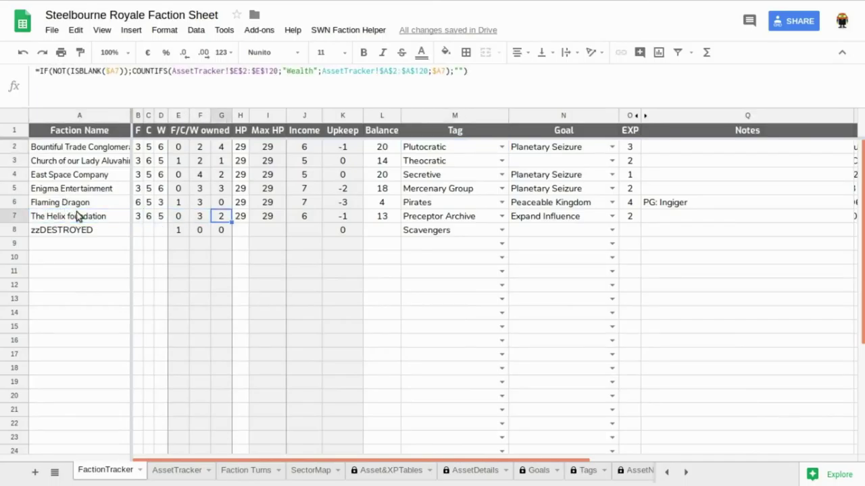
key(Right)
key(Right)
text(5)
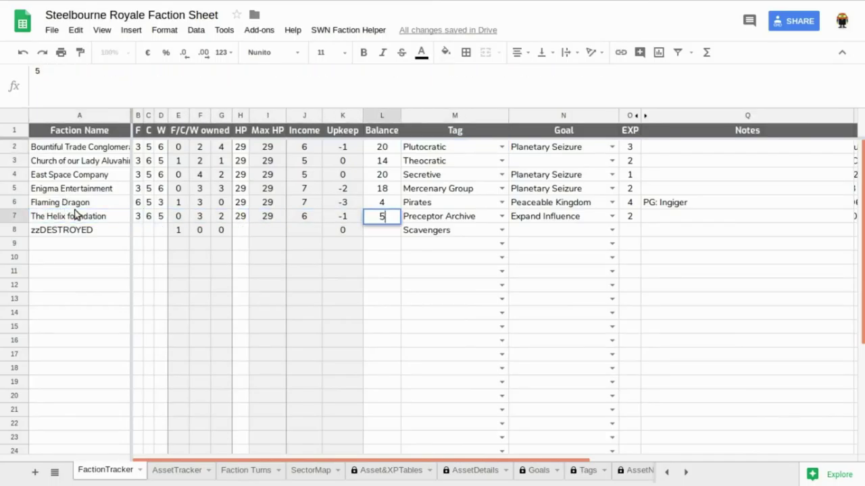
key(Return)
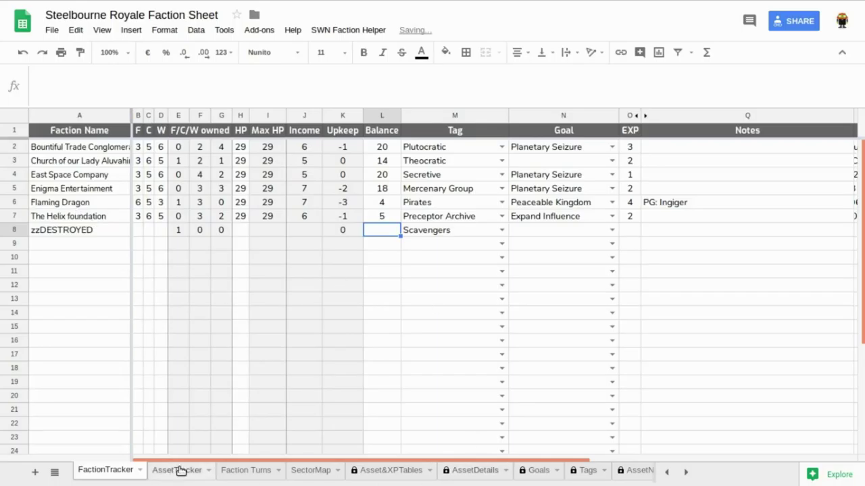
Re-read The Helix foundation's current turn entry in Faction Turns against the asset list in AssetTracker.
click(249, 472)
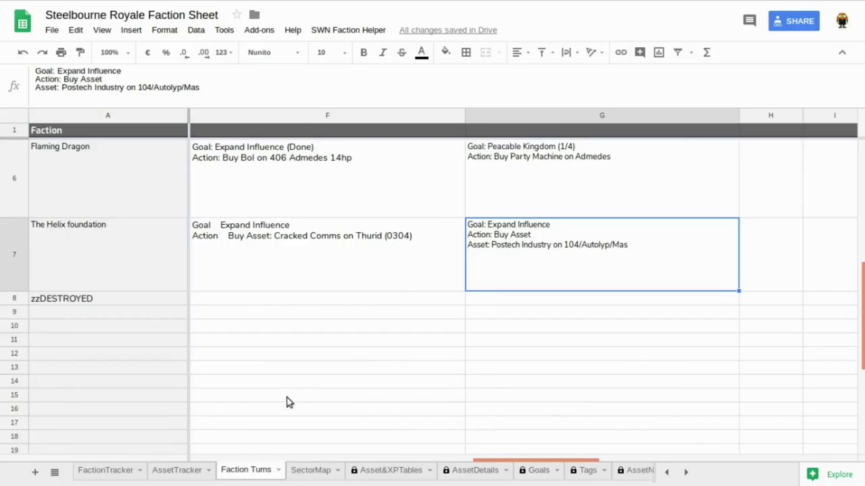
click(174, 473)
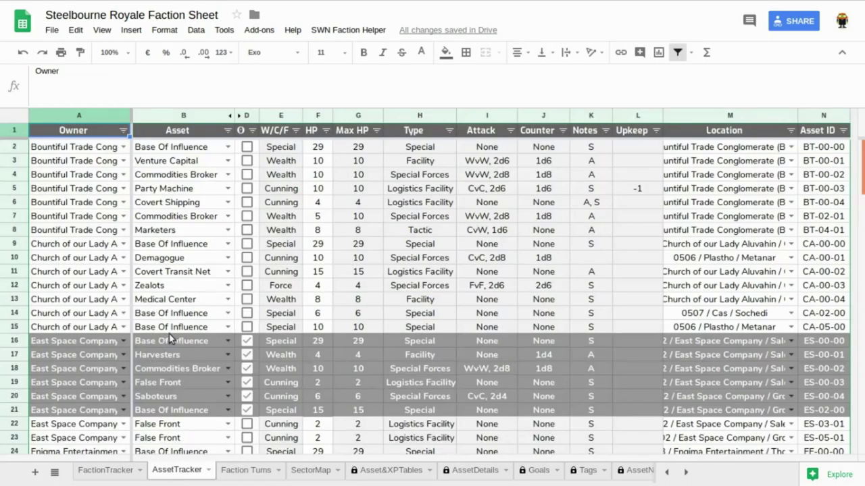
click(247, 471)
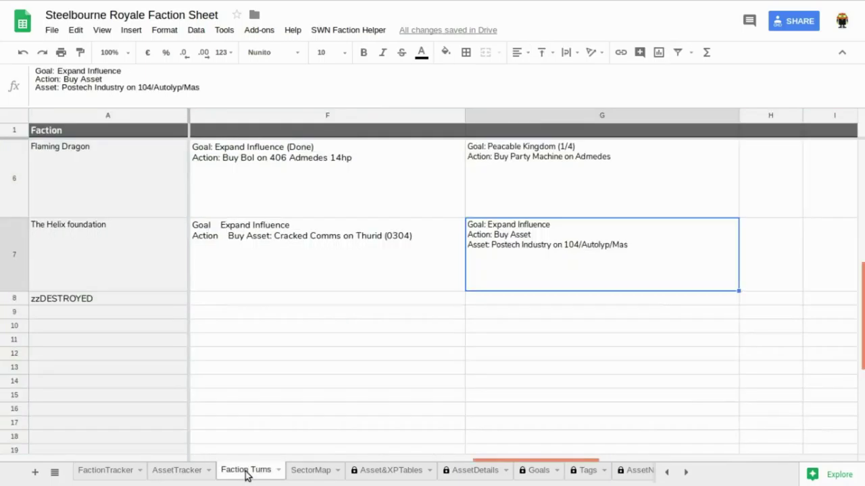
click(154, 471)
Examine The Helix foundation's existing assets in AssetTracker, especially the HP and location of its Base Of Influence on Autolyp / Mas.
scroll(103, 317, down, 5)
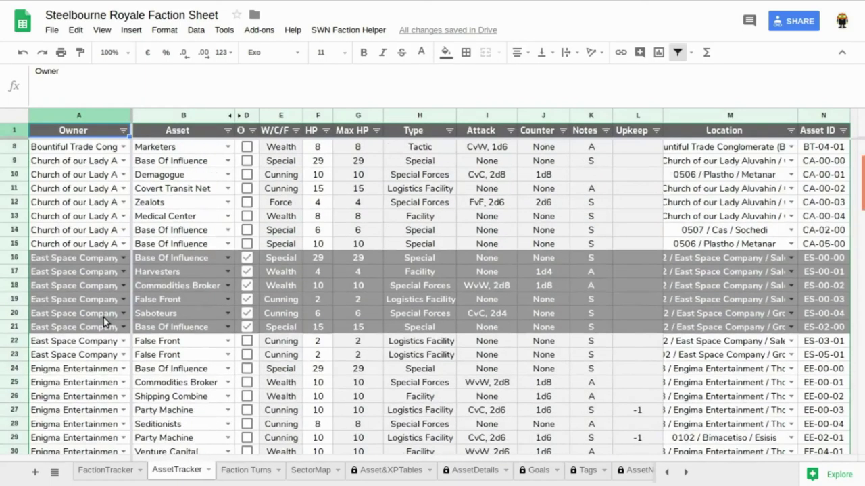
scroll(103, 318, down, 2)
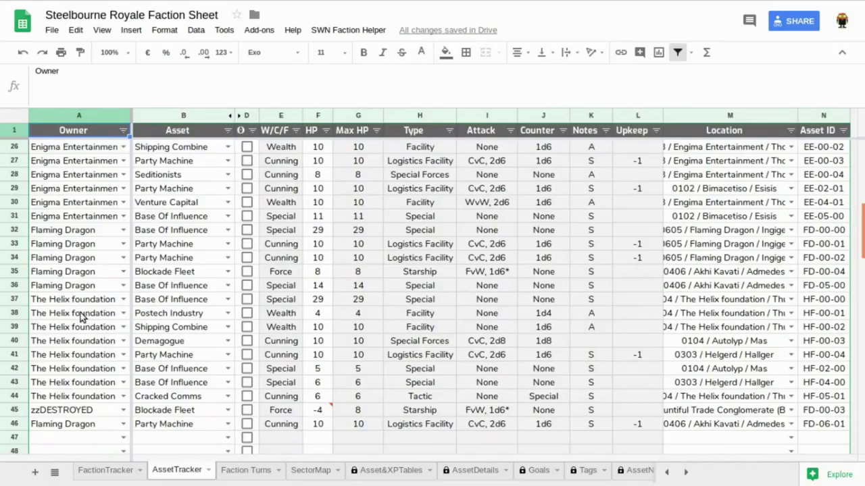
click(98, 301)
key(Down)
key(Down)
key(Down)
key(Down)
key(Down)
key(Down)
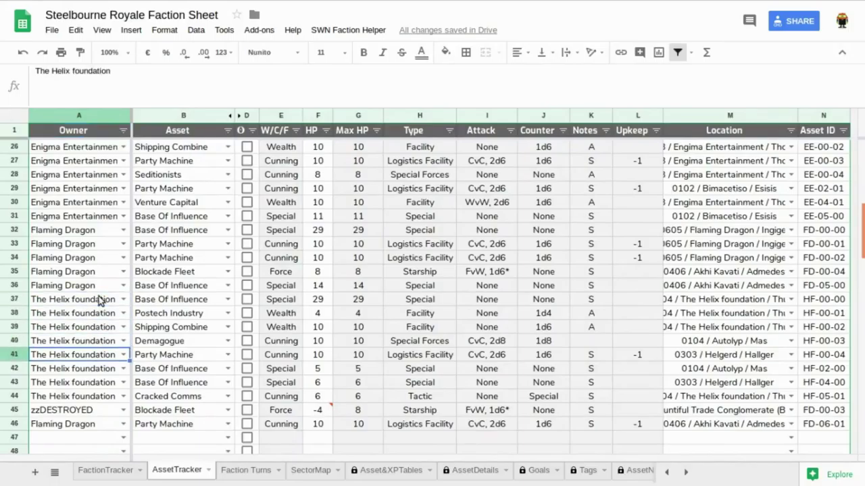
key(Right)
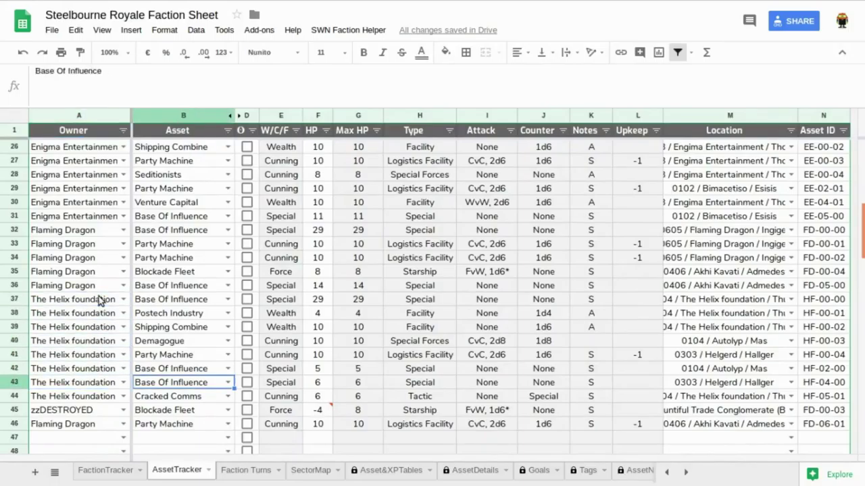
key(Up)
key(Right)
key(Right)
key(Right)
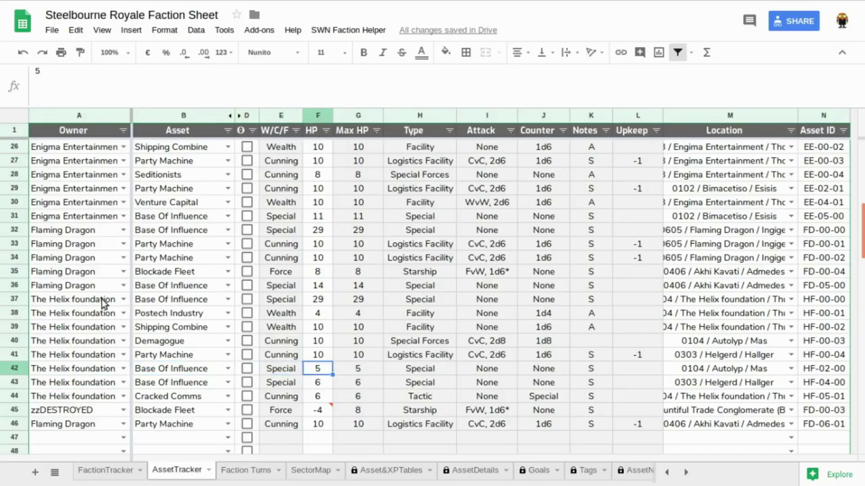
drag(91, 372, 727, 374)
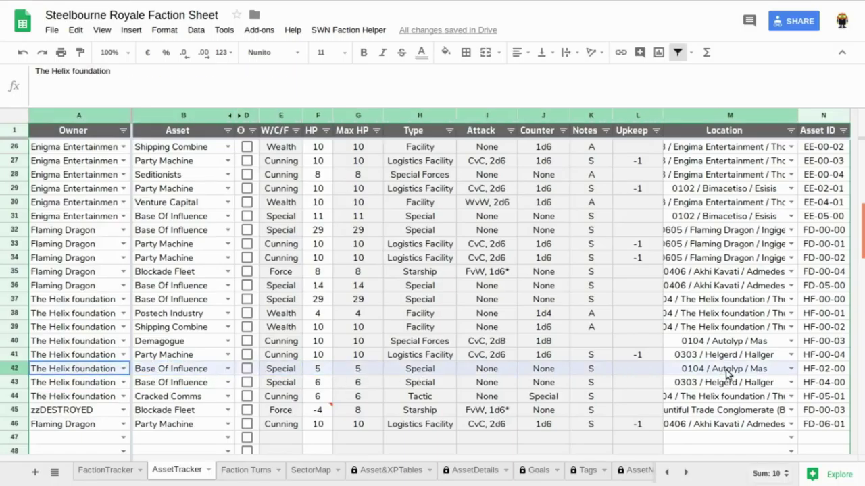
click(87, 370)
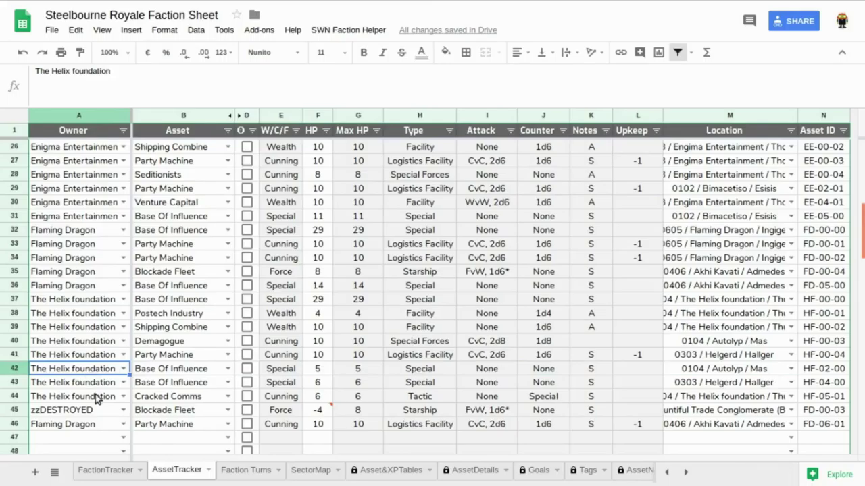
Start a new asset in the first empty AssetTracker row with owner The Helix foundation and asset Postech Industry.
scroll(86, 406, down, 2)
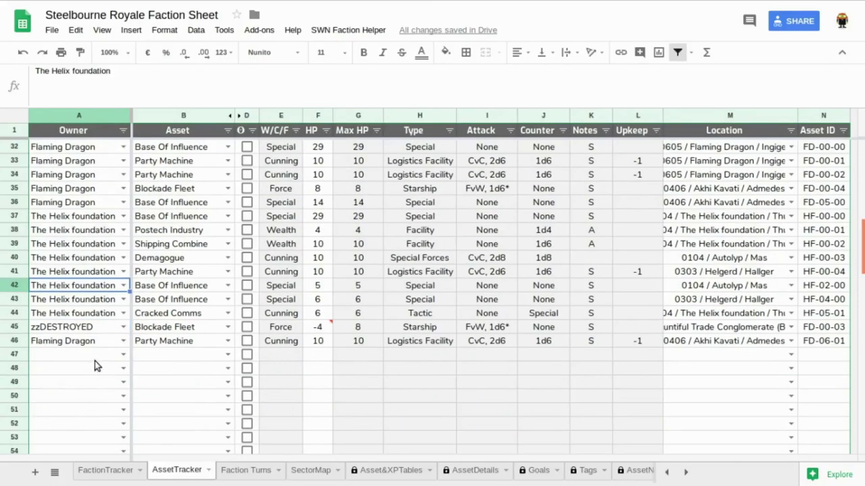
click(95, 356)
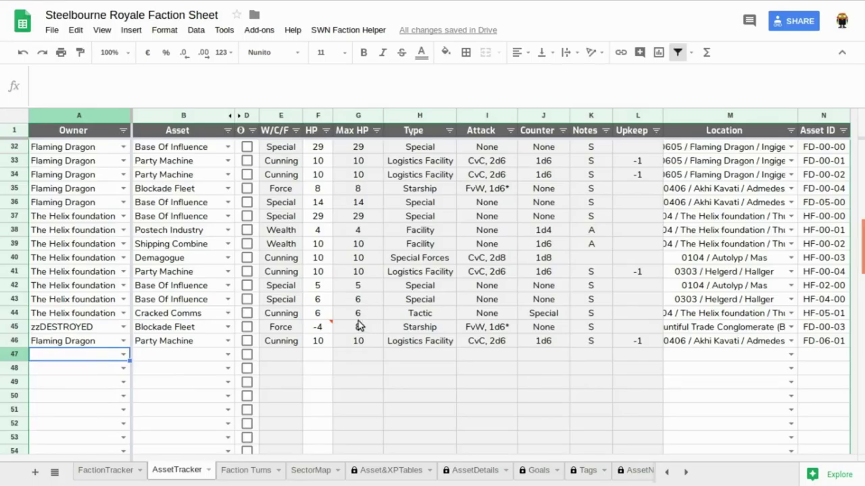
text(he)
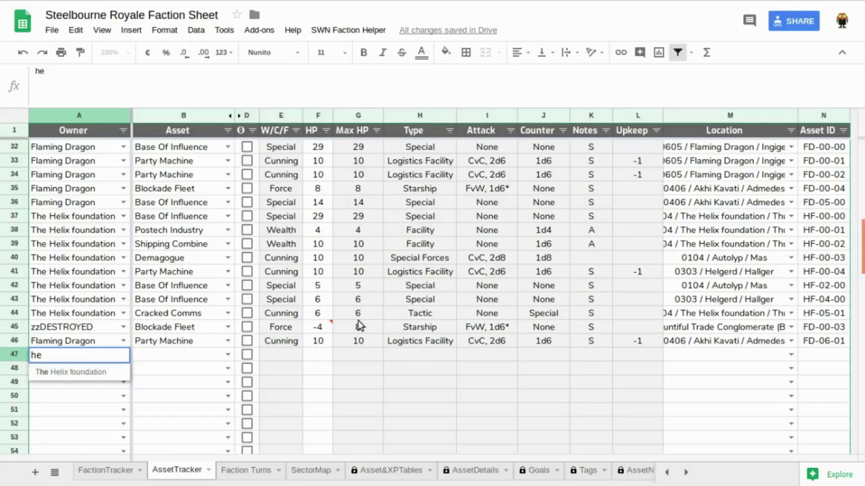
key(Tab)
text(post)
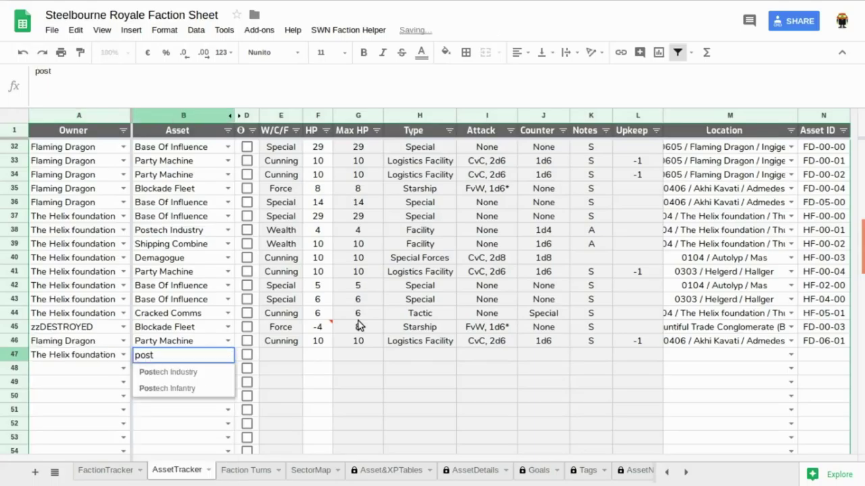
key(Tab)
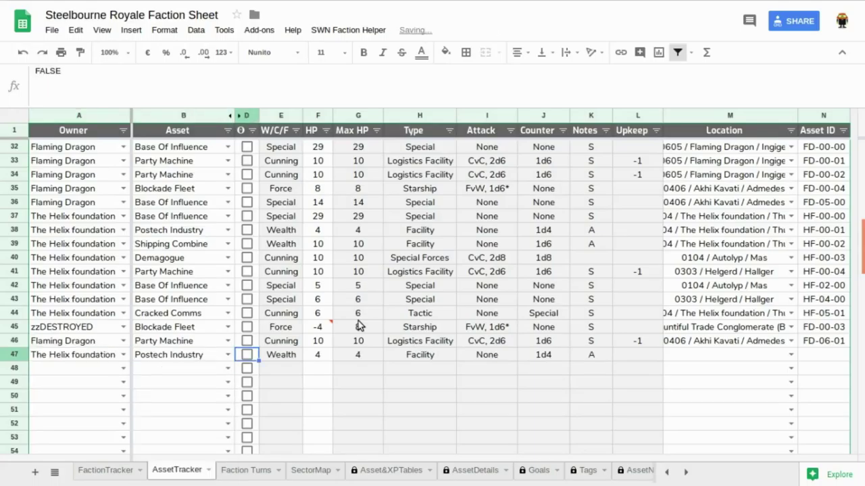
Set the new Postech Industry's location to 0104 / Autolyp / Mas.
key(Tab)
key(Tab)
key(Tab)
key(Tab)
key(Tab)
key(Tab)
key(Tab)
key(Tab)
key(Tab)
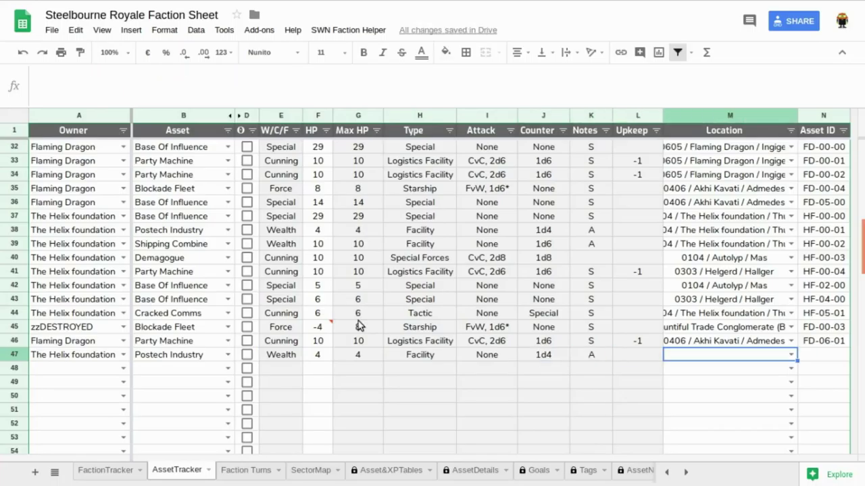
text(mas)
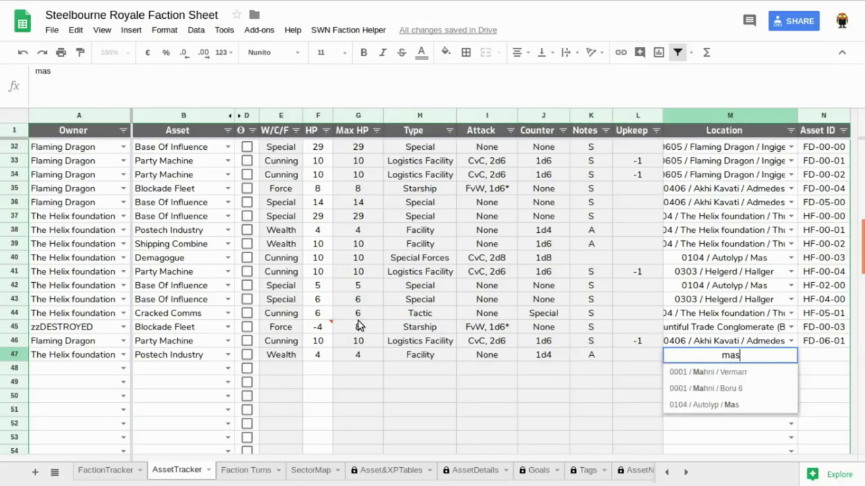
key(Return)
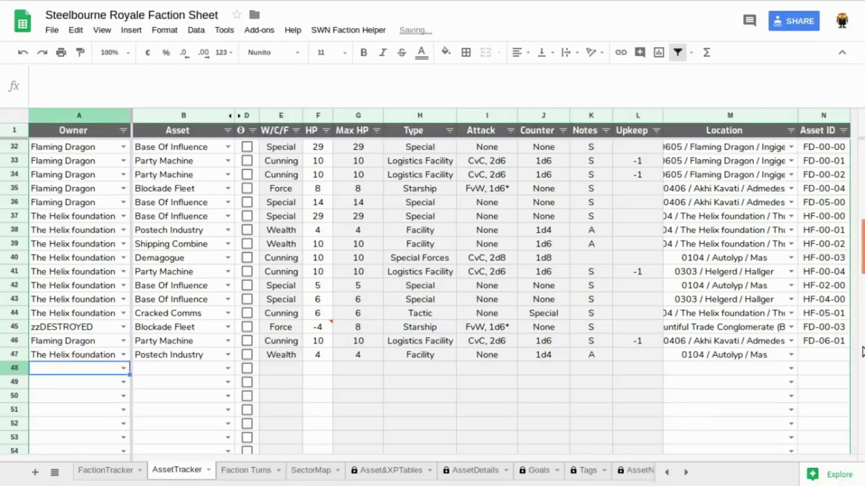
Enter HF-06-01 as the Asset ID of The Helix foundation's new Postech Industry.
click(826, 355)
text(HF)
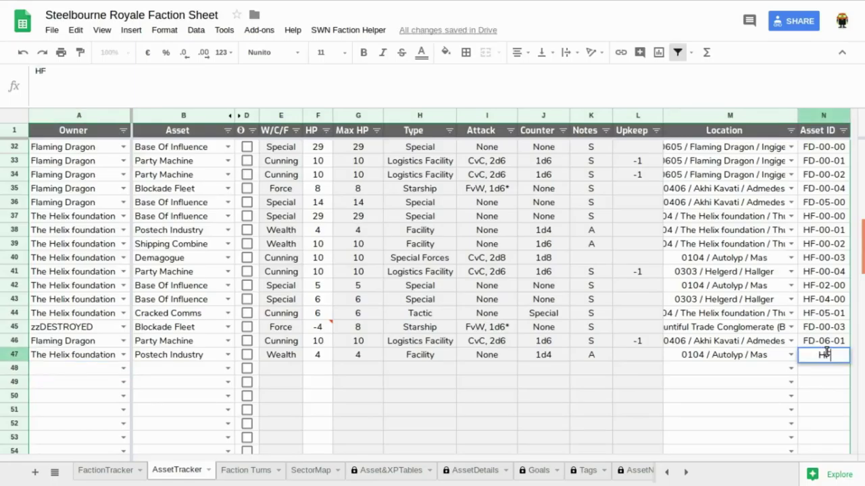
text(-06-01)
key(Return)
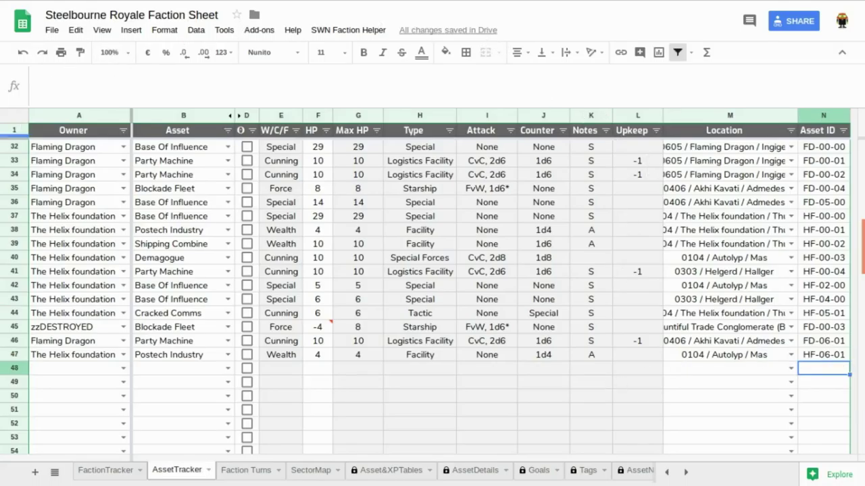
In Faction Turns, enter "action is subjugation of grodhil" in East Space Company's empty column G cell.
click(244, 473)
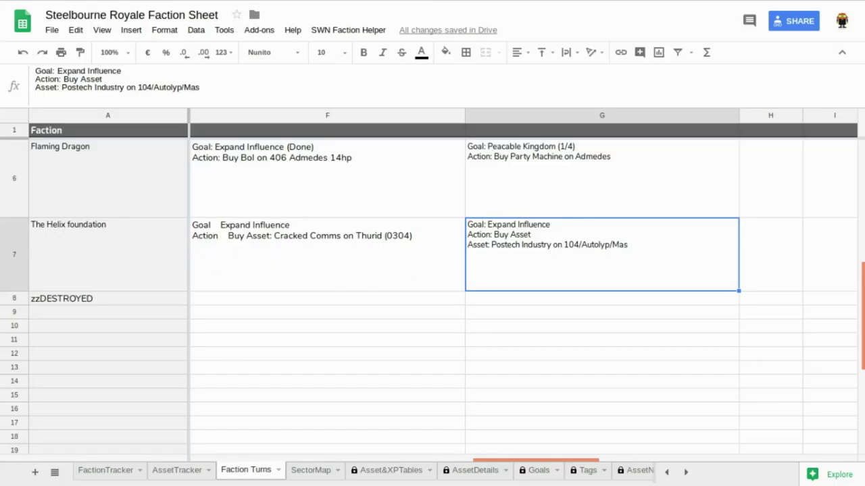
scroll(491, 293, up, 5)
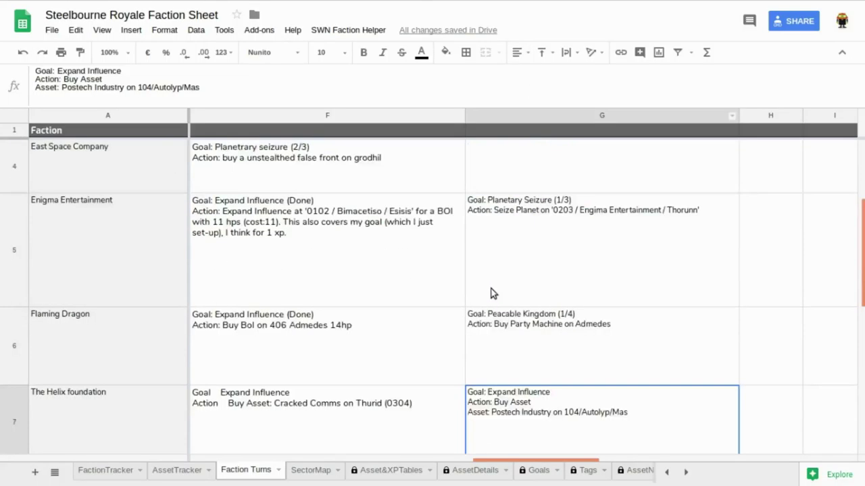
click(513, 319)
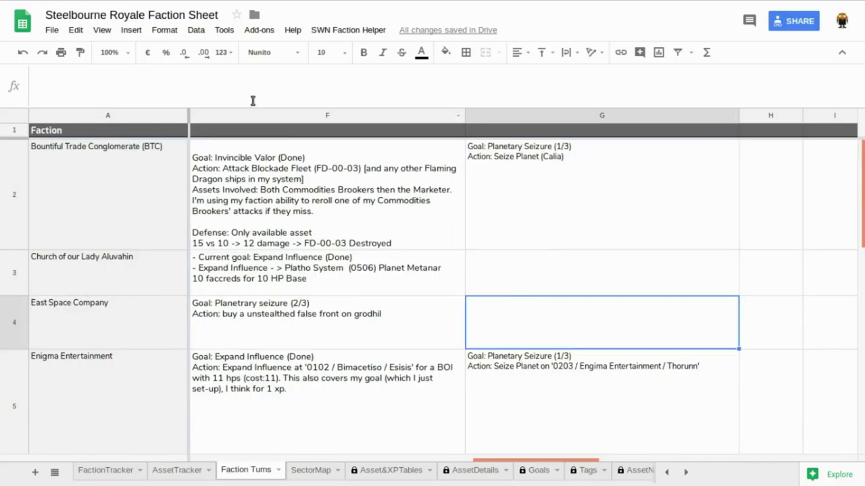
click(175, 77)
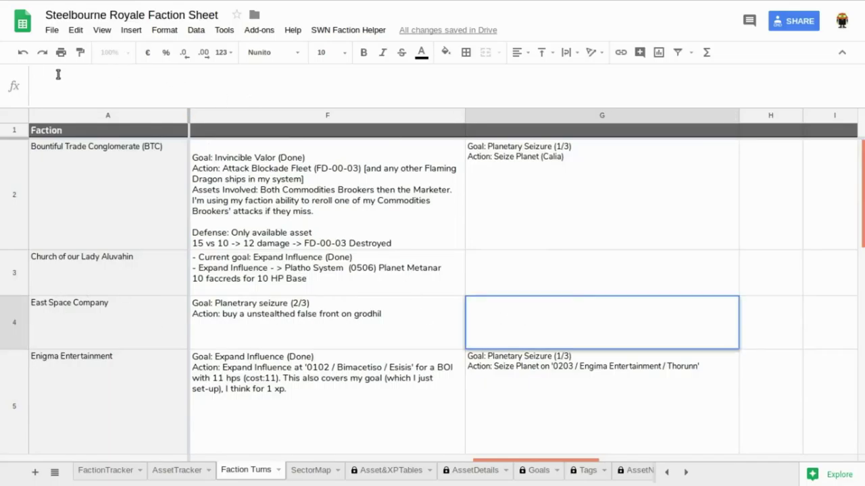
text(action is subjugation of grodhil)
key(Return)
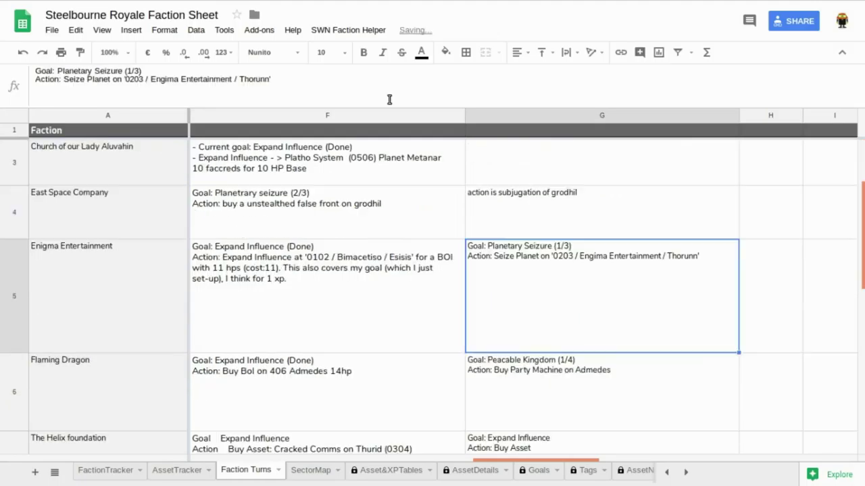
click(552, 206)
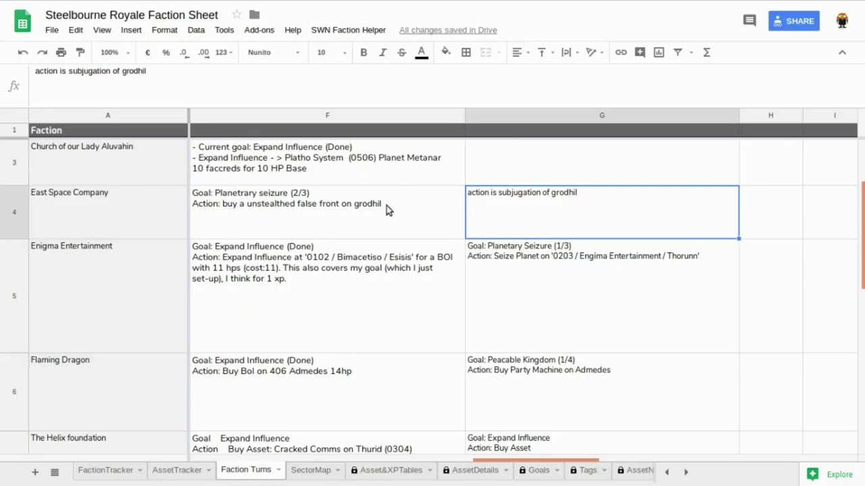
click(269, 208)
drag(163, 69, 27, 70)
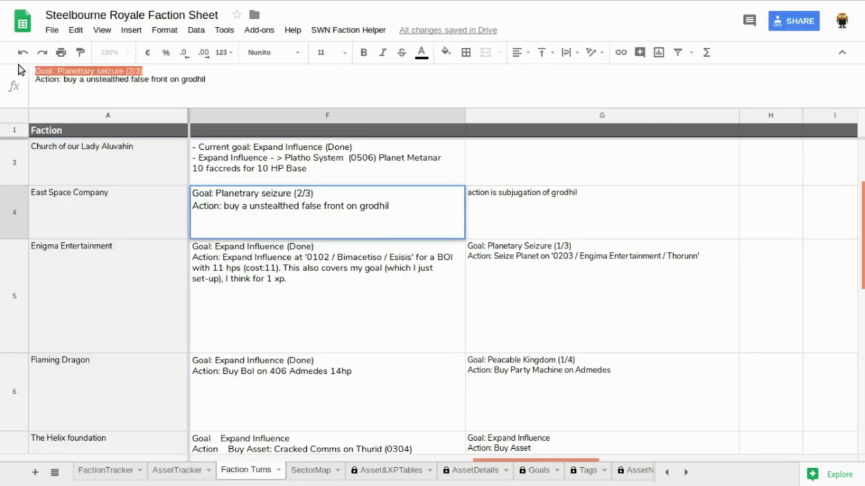
key(BackSpace)
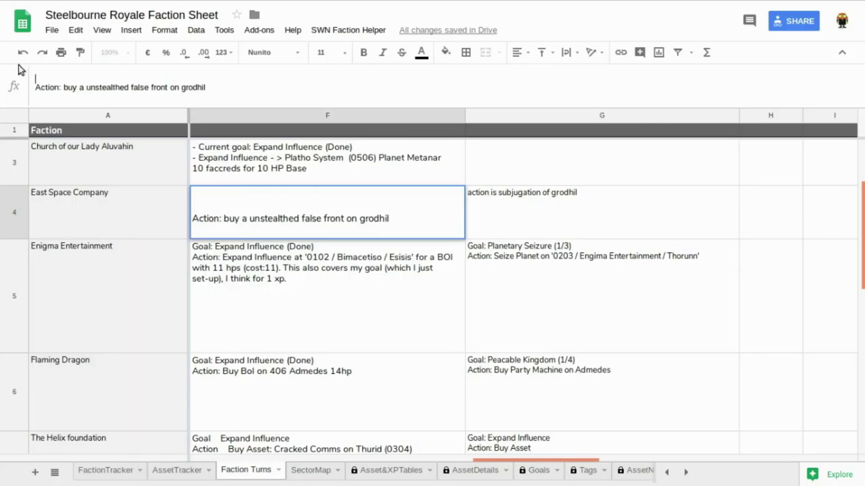
key(Escape)
click(474, 221)
click(36, 71)
key(alt+Return)
text(action is subjugation of grodhil)
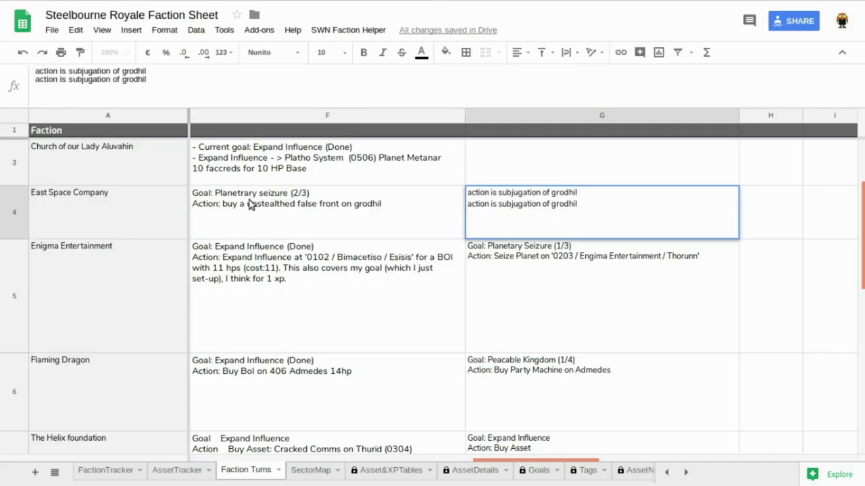
key(Escape)
Copy East Space Company's planetary seizure goal line from the previous turn and paste it above the action text in its current turn.
click(285, 220)
click(151, 71)
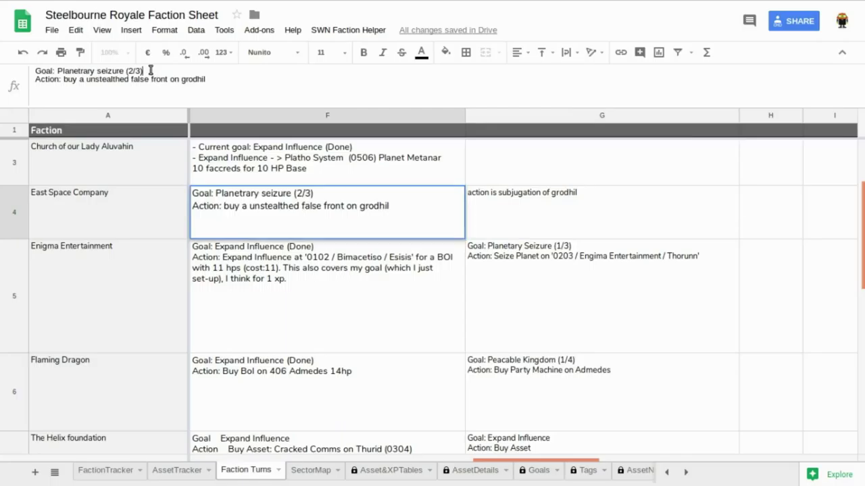
drag(151, 71, 35, 71)
key(ctrl+c)
click(499, 210)
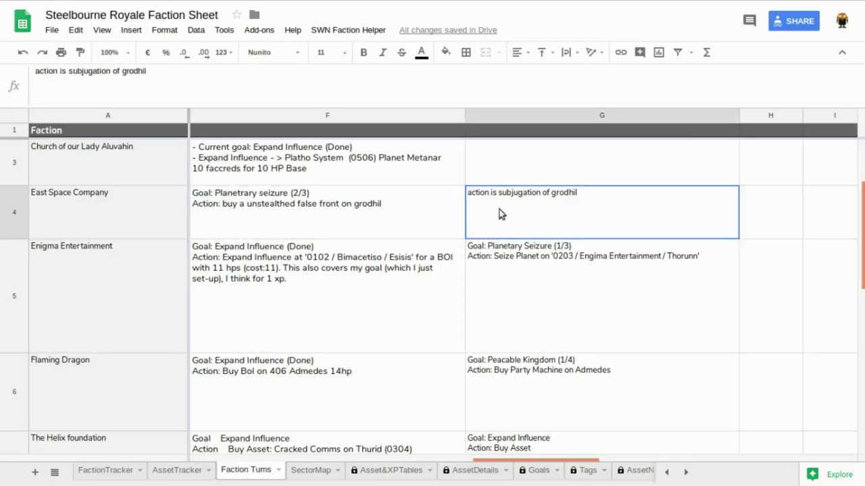
click(39, 70)
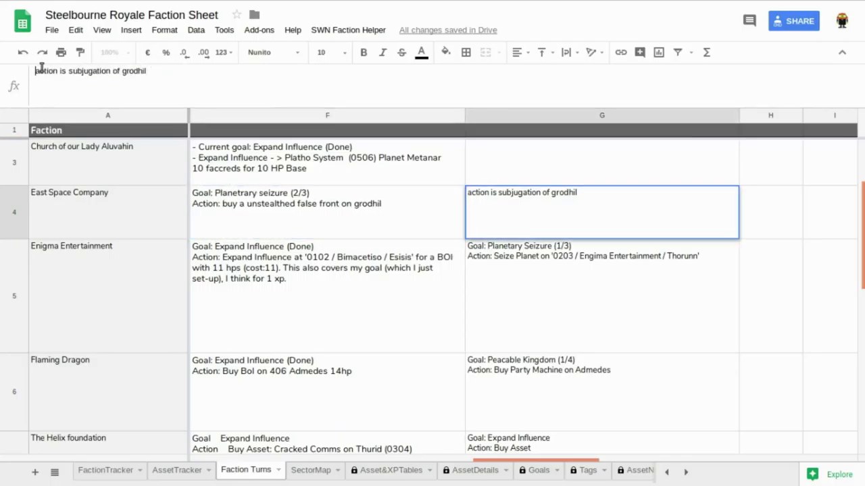
key(ctrl+Return)
key(Up)
key(ctrl+v)
Change the progress in East Space Company's current goal line to 3/3 and append "(Done)".
double_click(132, 71)
text(3)
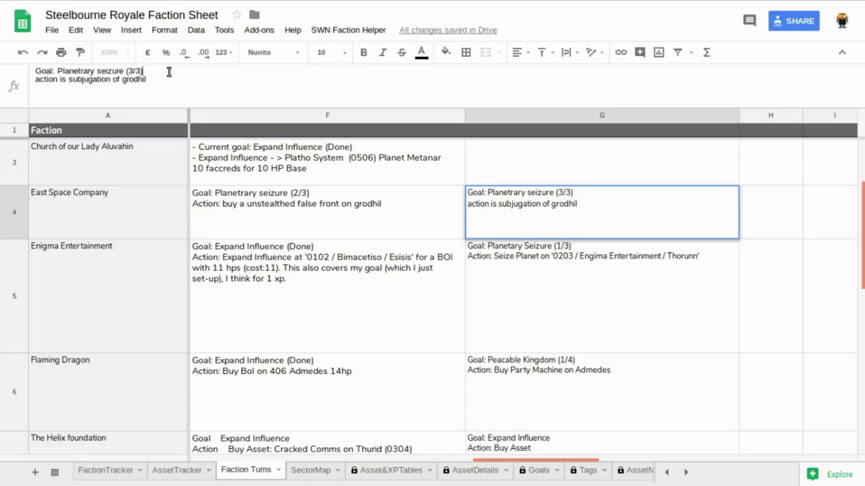
text((Done))
key(Return)
Switch to the Steelbourne Royale sector map and inspect the planets of the East Space Company system at hex 0402.
key(Up)
key(Left)
key(Left)
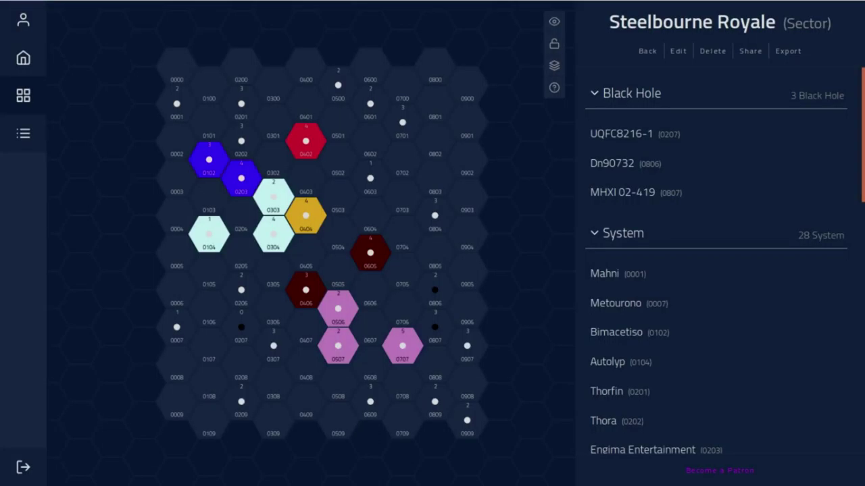
click(312, 147)
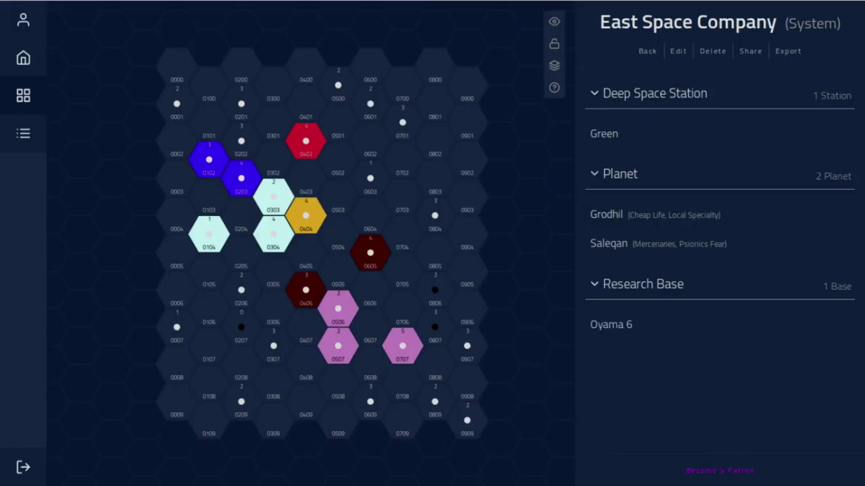
Switch back to the faction sheet's FactionTracker and enter "PG: Salequan" in East Space Company's Notes cell.
key(ctrl+Tab)
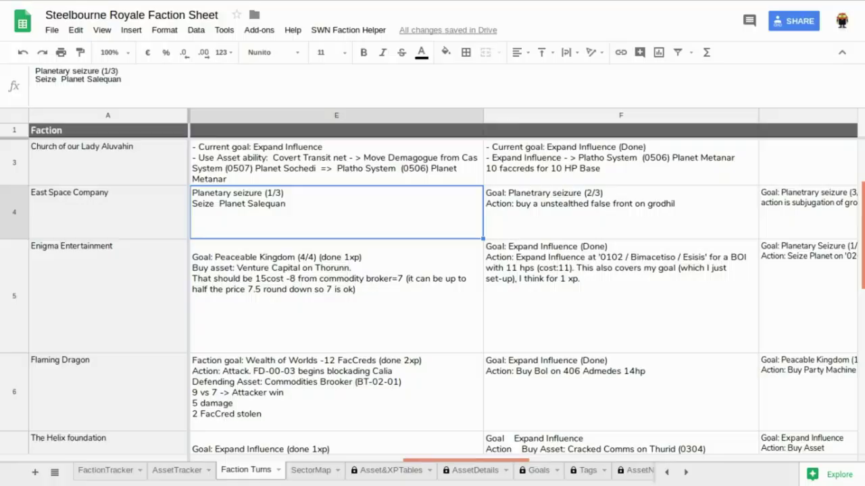
click(106, 470)
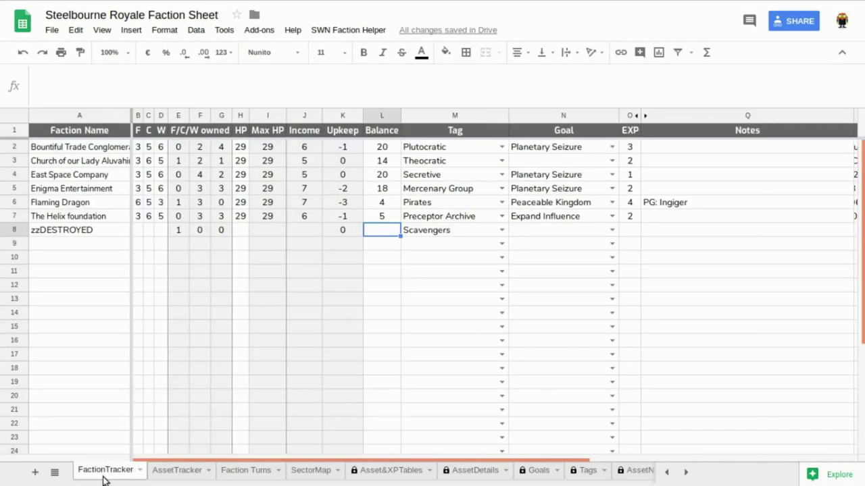
click(52, 178)
key(Right)
key(Right)
key(Right)
key(Right)
key(Right)
key(Right)
key(Right)
key(Right)
key(Right)
key(Right)
key(Right)
key(Right)
key(Right)
key(Right)
key(Right)
key(Right)
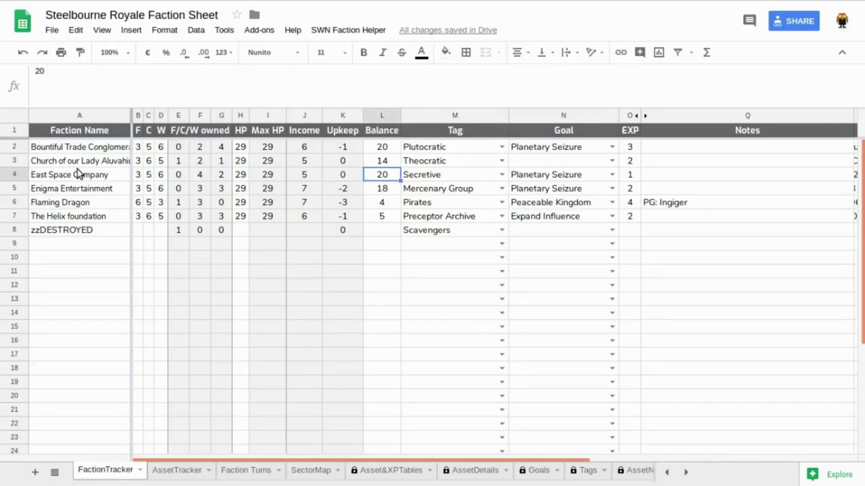
text(PG)
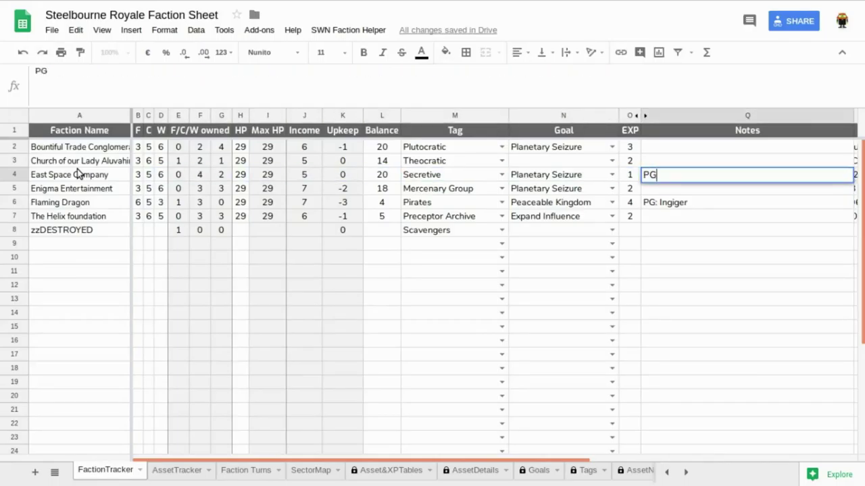
text(: Salequan)
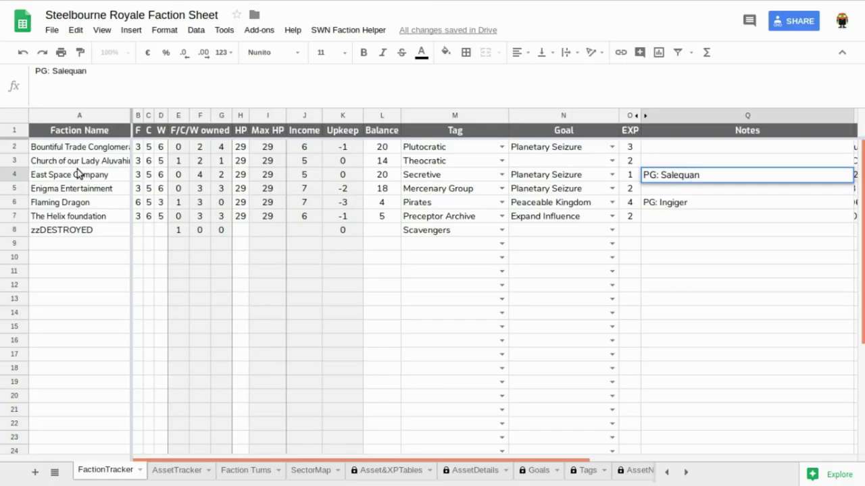
key(Return)
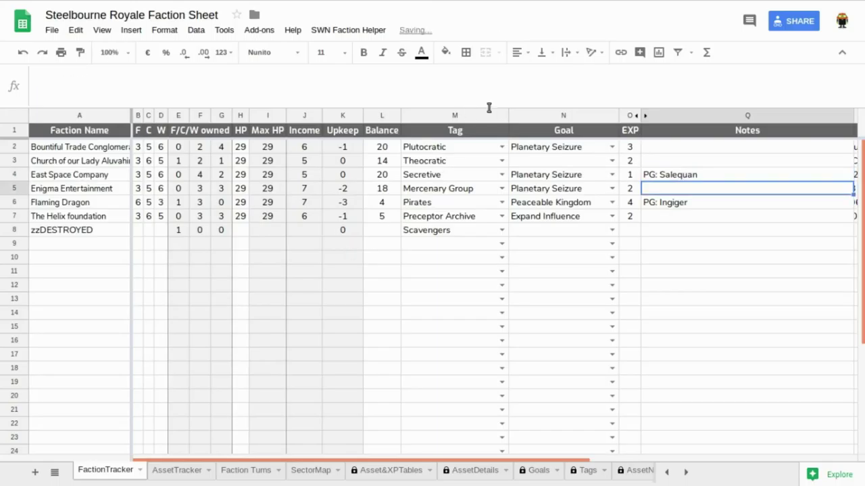
Look up the Planetary Seizure difficulty rule in the rulebook PDF's Faction Goals section for East Space Company's goal.
click(544, 175)
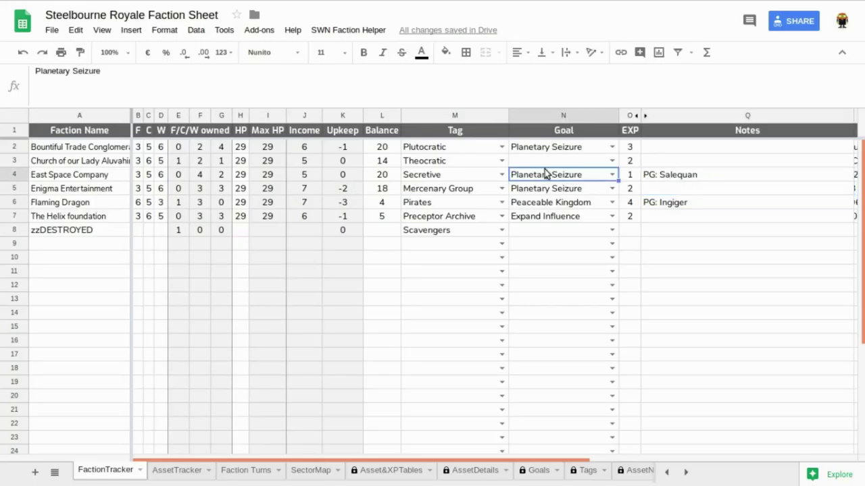
key(alt+Tab)
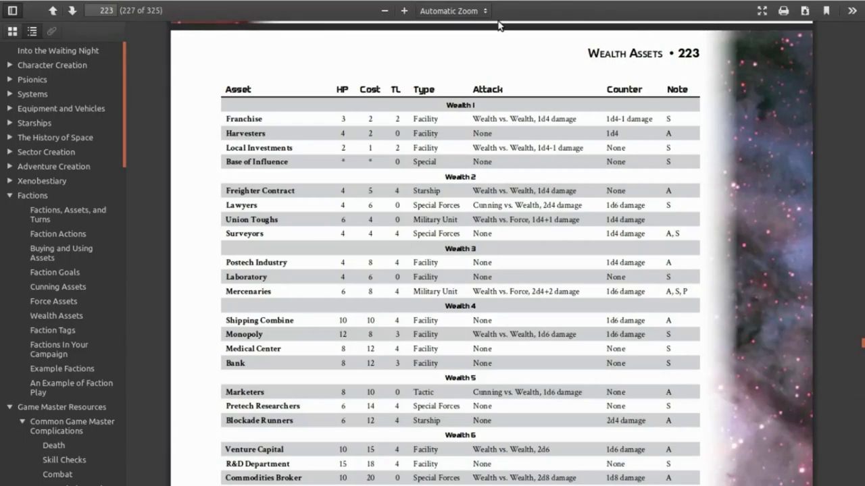
click(67, 273)
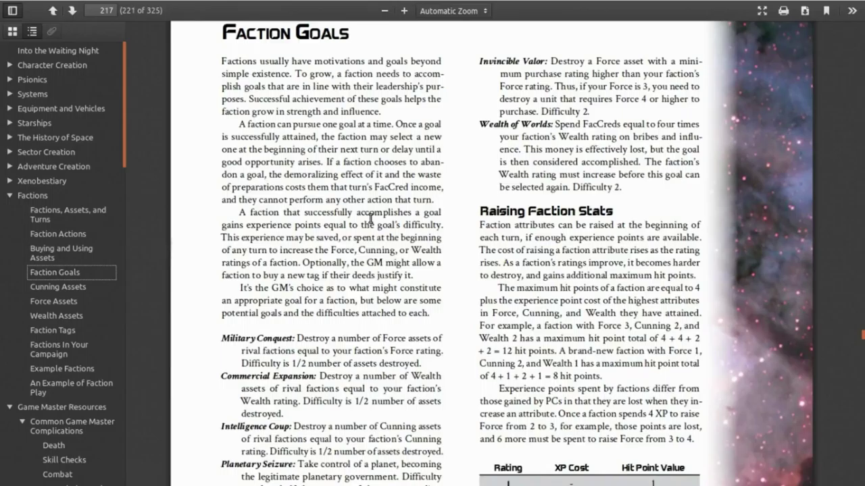
scroll(365, 223, down, 3)
scroll(361, 225, down, 3)
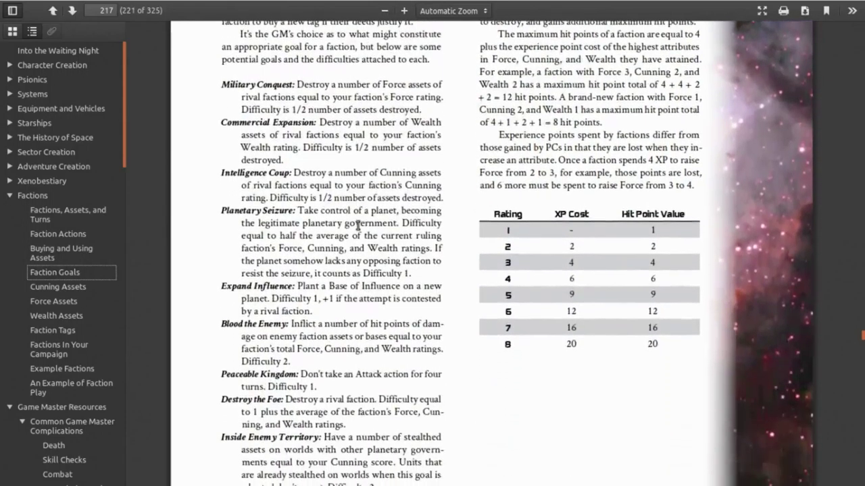
drag(434, 245, 411, 271)
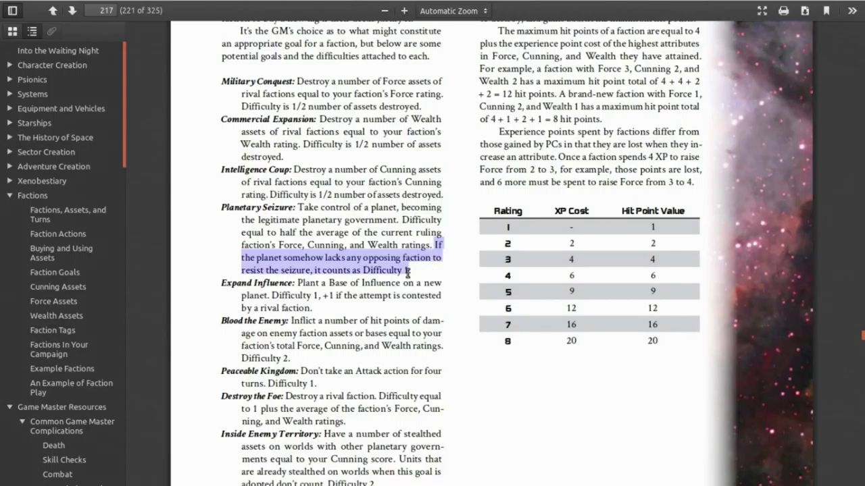
click(396, 197)
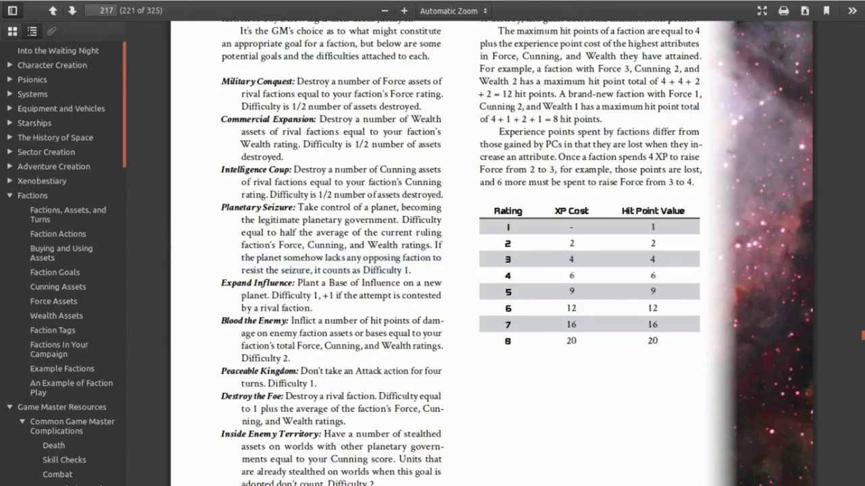
Back in FactionTracker, set East Space Company's EXP to 2 and clear its goal.
key(alt+Tab)
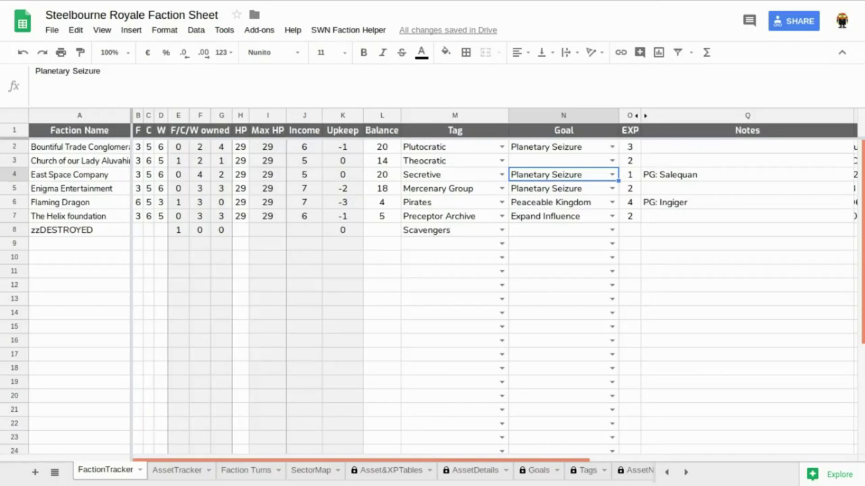
key(Right)
text(2)
key(Return)
key(Up)
key(Left)
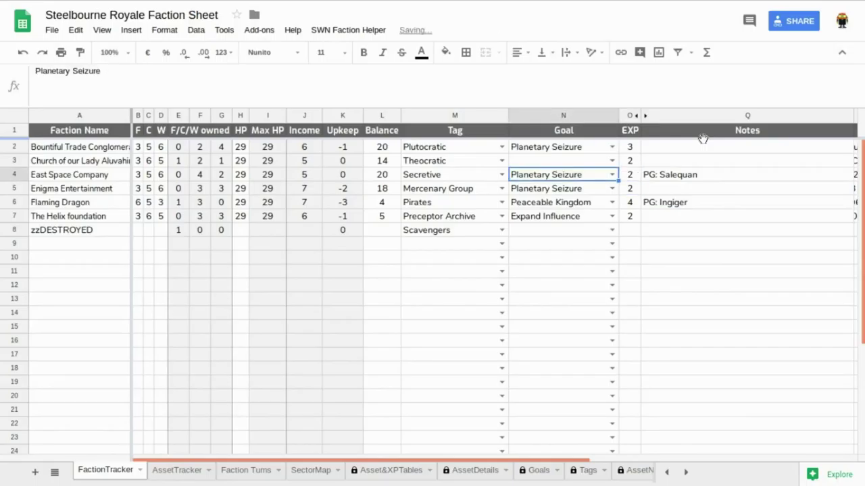
key(BackSpace)
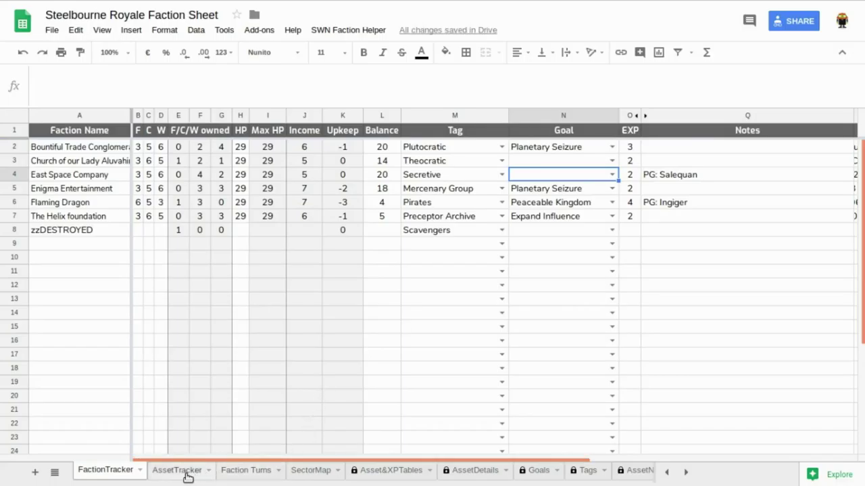
Check East Space Company's current entry in Faction Turns against the Seize Planet rule in the rulebook PDF's Faction Actions section.
click(254, 476)
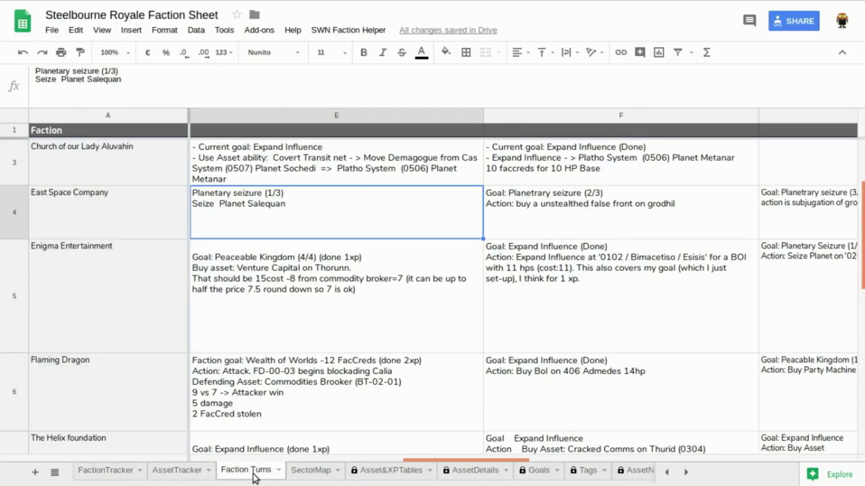
key(Right)
key(Right)
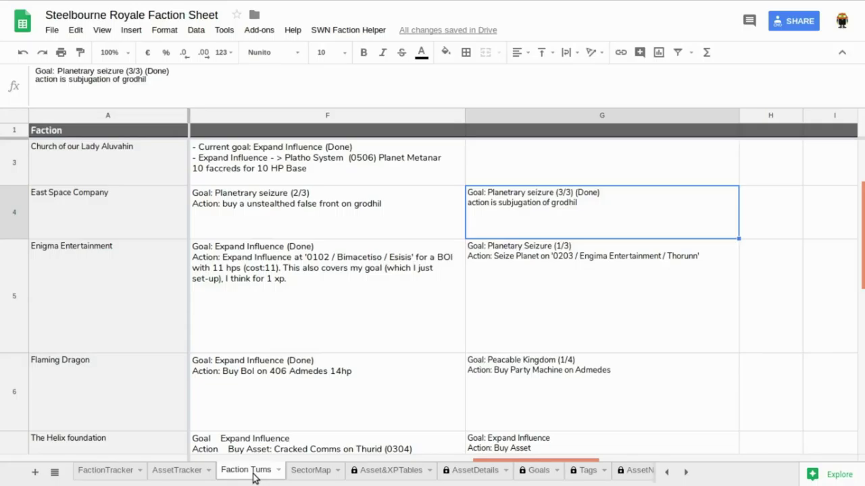
key(alt+Tab)
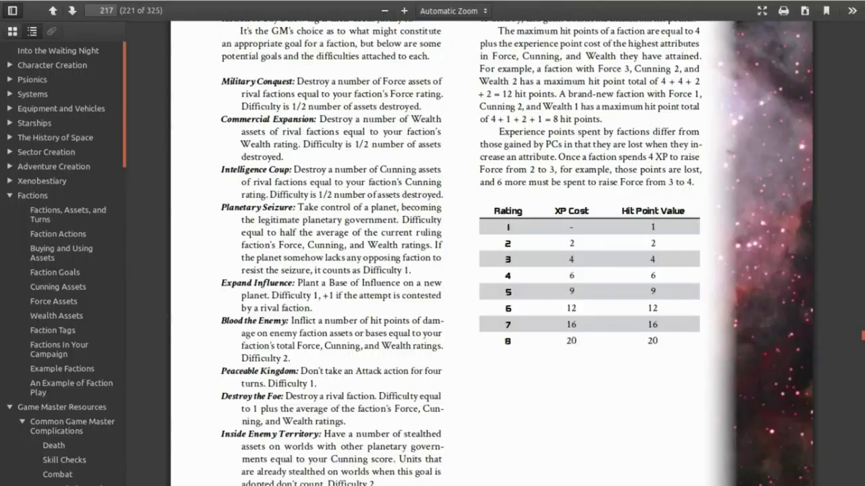
click(58, 233)
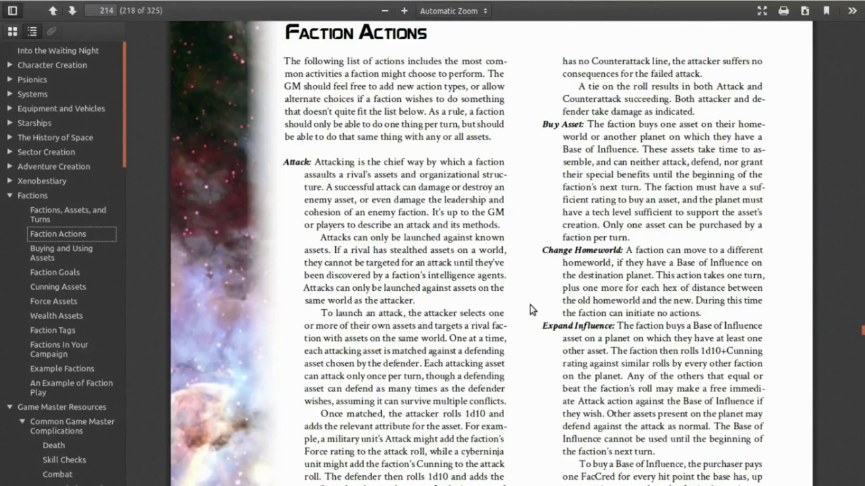
scroll(531, 308, down, 4)
scroll(497, 332, down, 9)
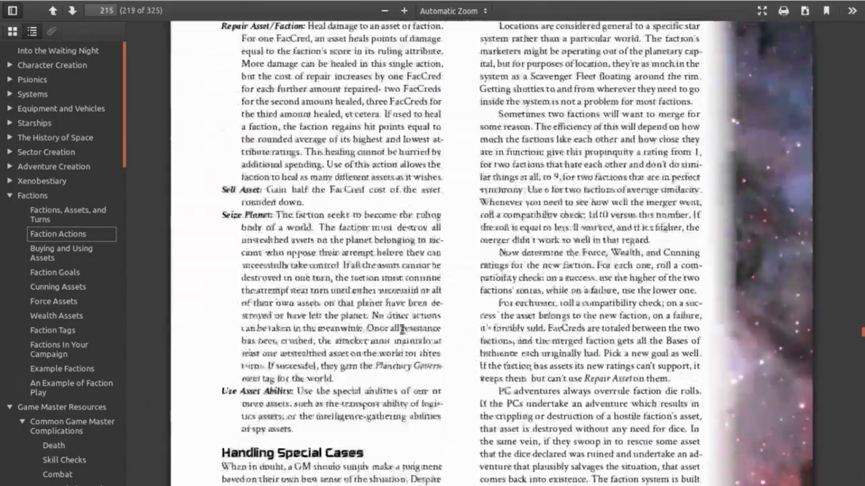
drag(225, 226, 365, 375)
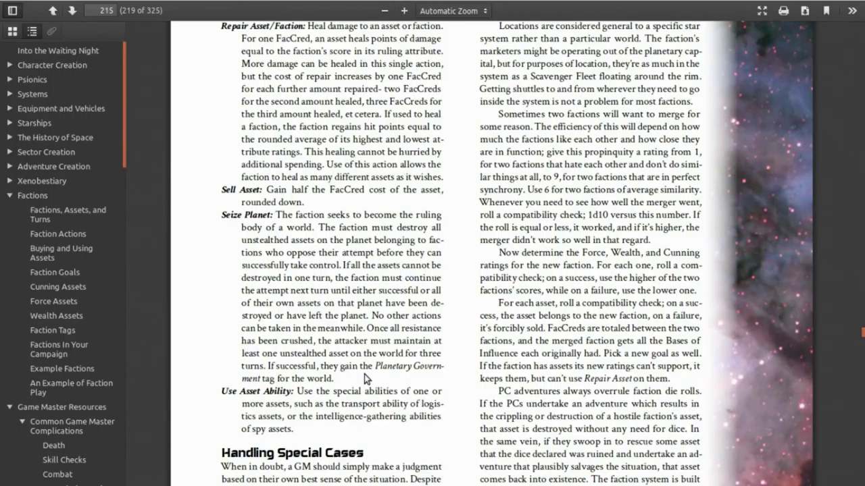
scroll(351, 367, up, 1)
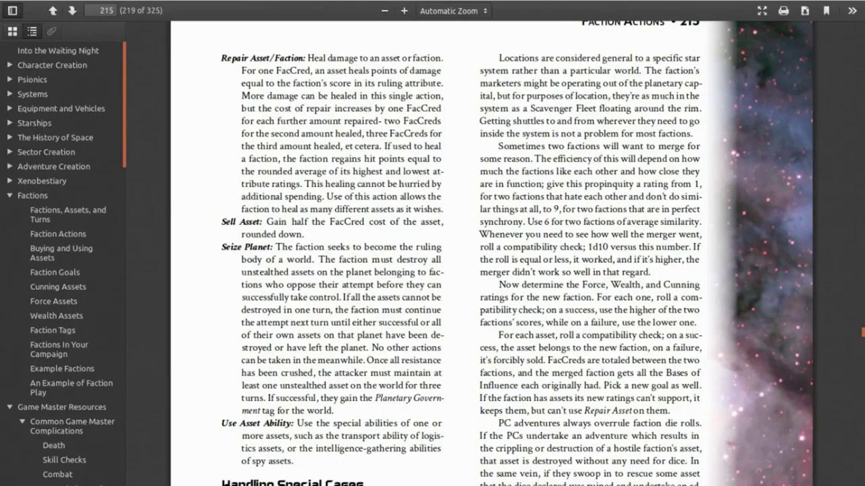
Return to Faction Turns and append "(1/3 for goal Planetary Seizure)" to East Space Company's current action line.
key(ctrl+Tab)
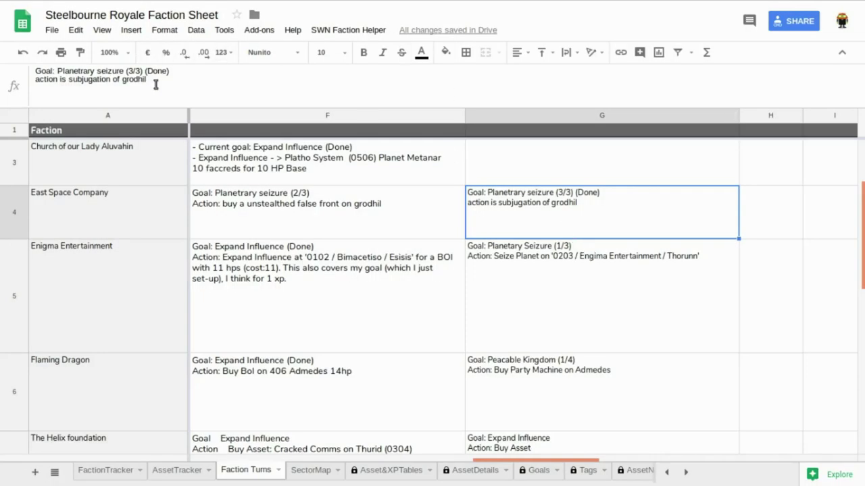
click(155, 84)
text((1/3))
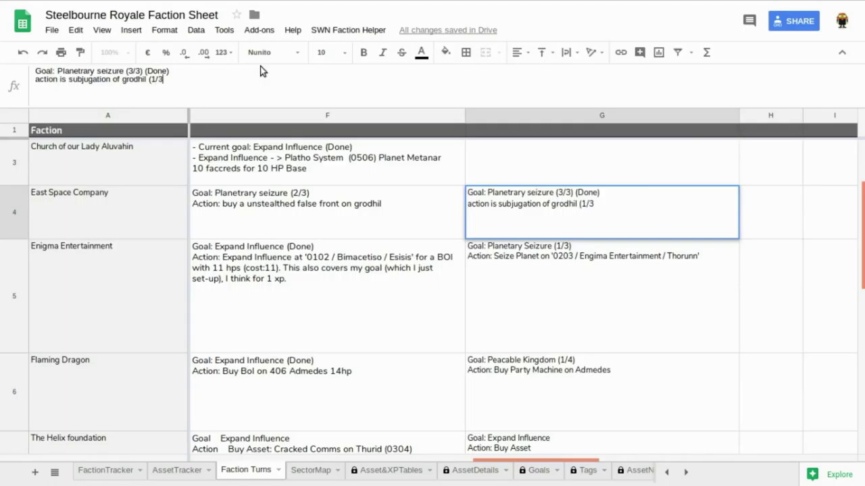
key(Left)
text(for goal Planetary Seizure)
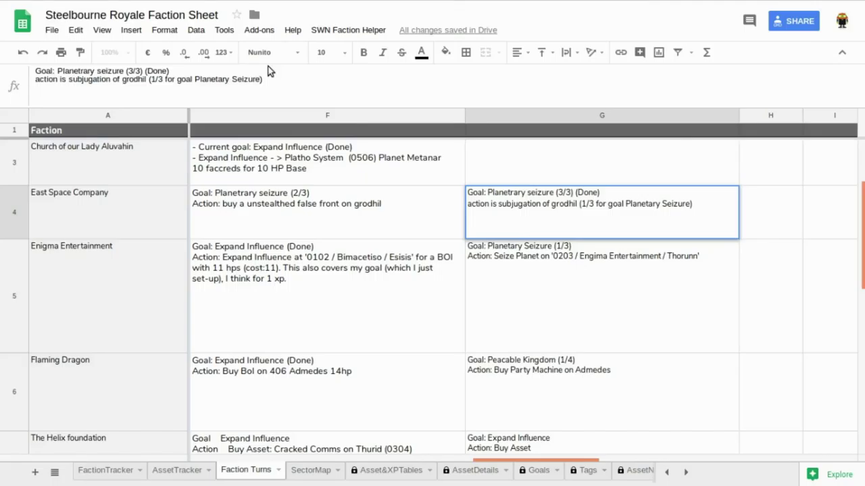
key(Return)
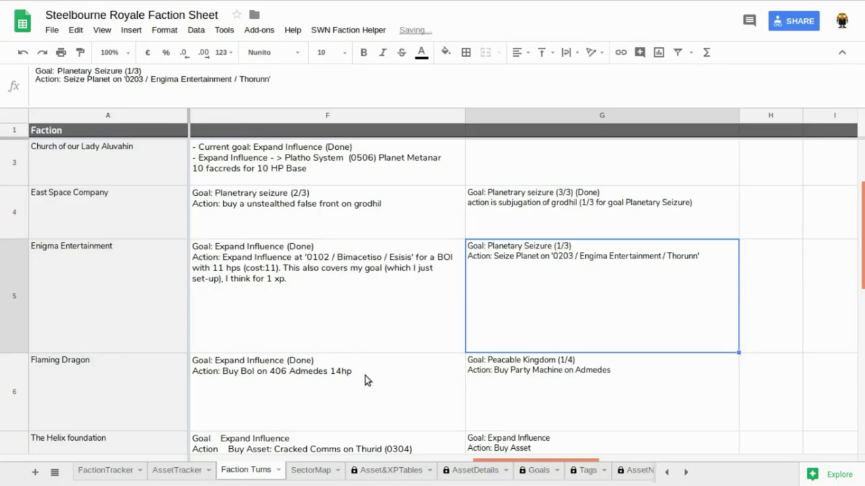
scroll(459, 313, down, 3)
scroll(406, 304, up, 5)
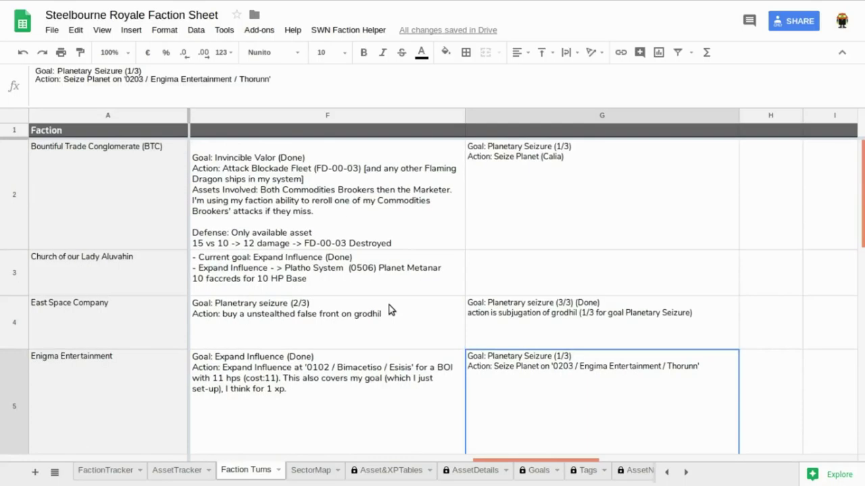